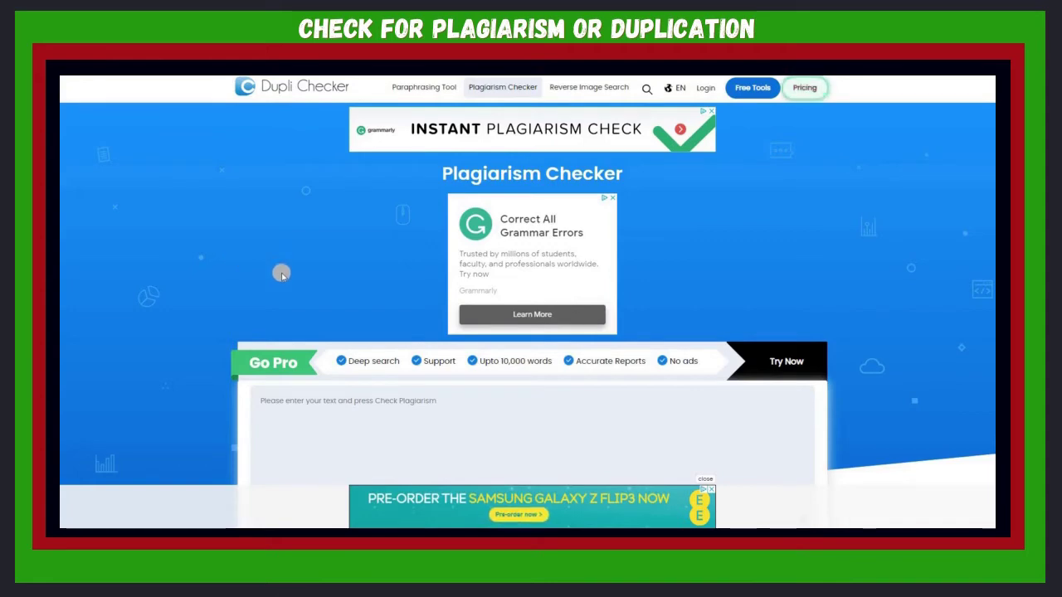
- Paste the copied transcript into the plagiarism checker's text box
{"action": "right_click", "coordinate": [262, 401]}
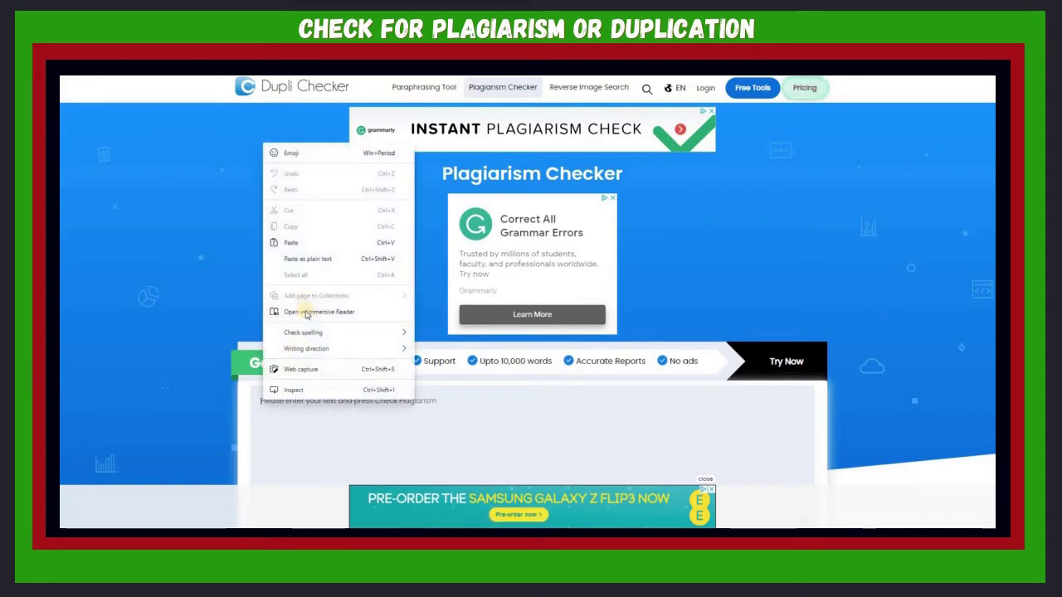
{"action": "left_click", "coordinate": [292, 241]}
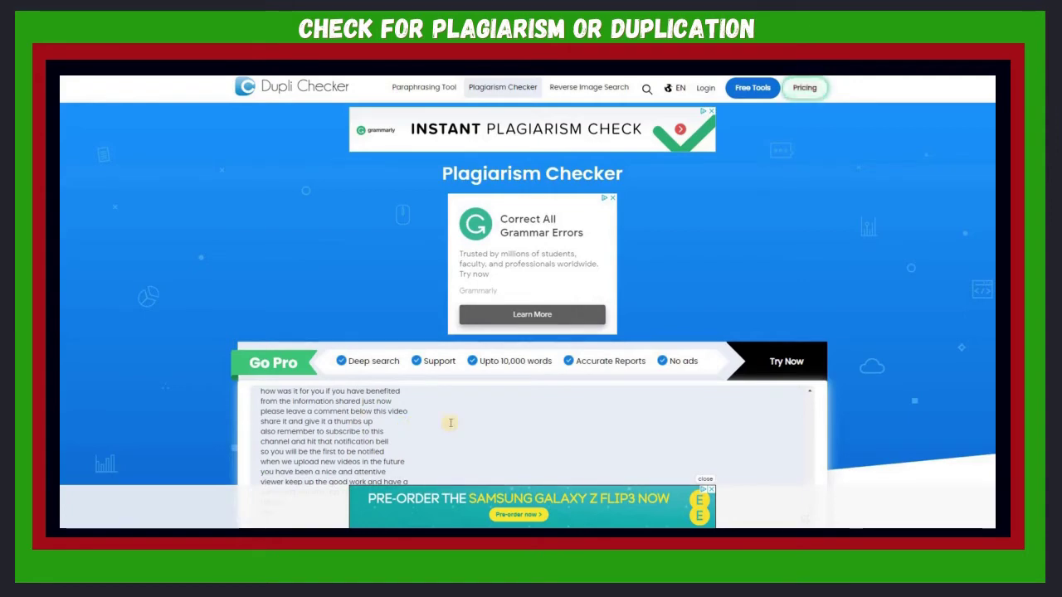
- Complete the "I'm not a robot" verification and run the plagiarism check on the pasted transcript
{"action": "scroll", "coordinate": [479, 422], "scroll_direction": "down", "scroll_amount": 1}
{"action": "scroll", "coordinate": [486, 417], "scroll_direction": "down", "scroll_amount": 2}
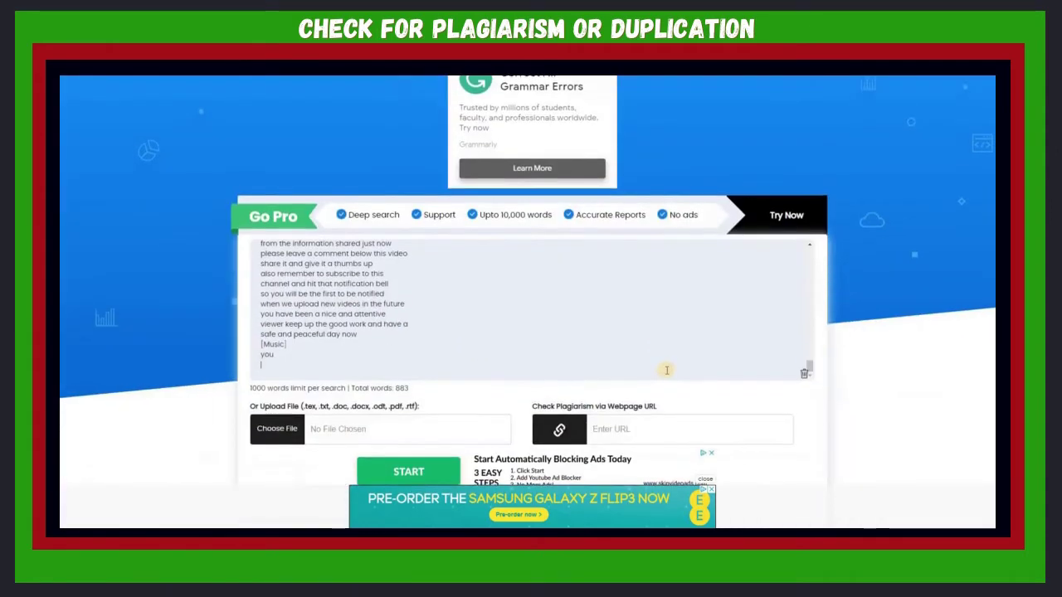
{"action": "scroll", "coordinate": [666, 371], "scroll_direction": "down", "scroll_amount": 2}
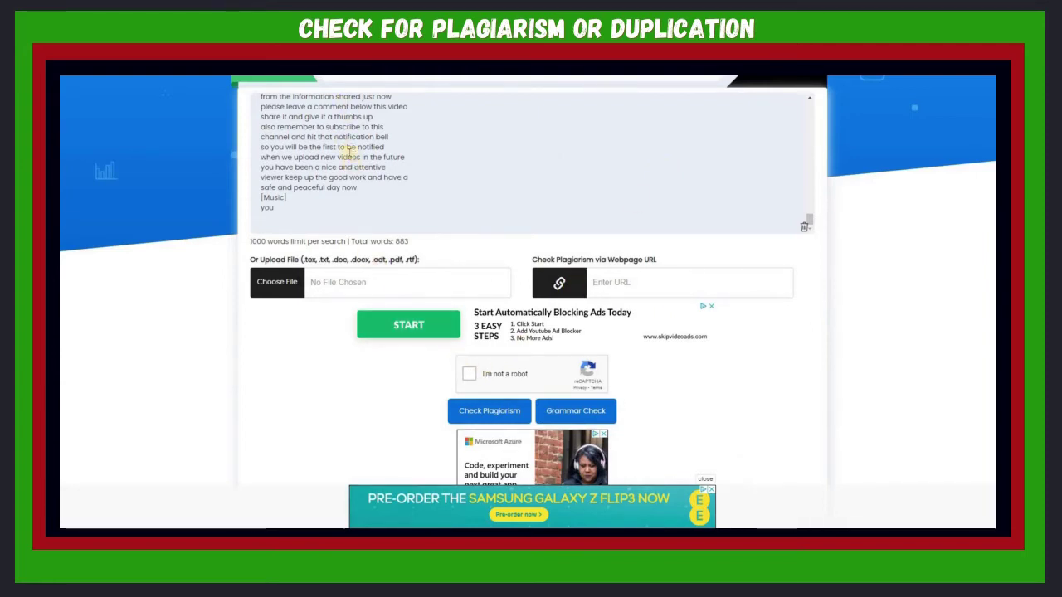
{"action": "scroll", "coordinate": [370, 176], "scroll_direction": "up", "scroll_amount": 15}
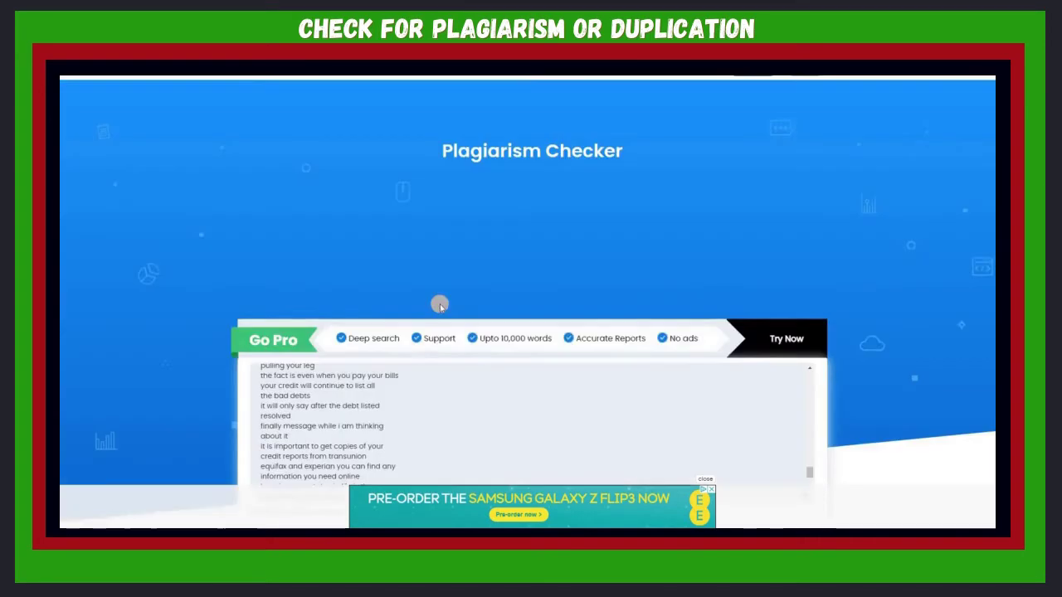
{"action": "scroll", "coordinate": [444, 340], "scroll_direction": "down", "scroll_amount": 2}
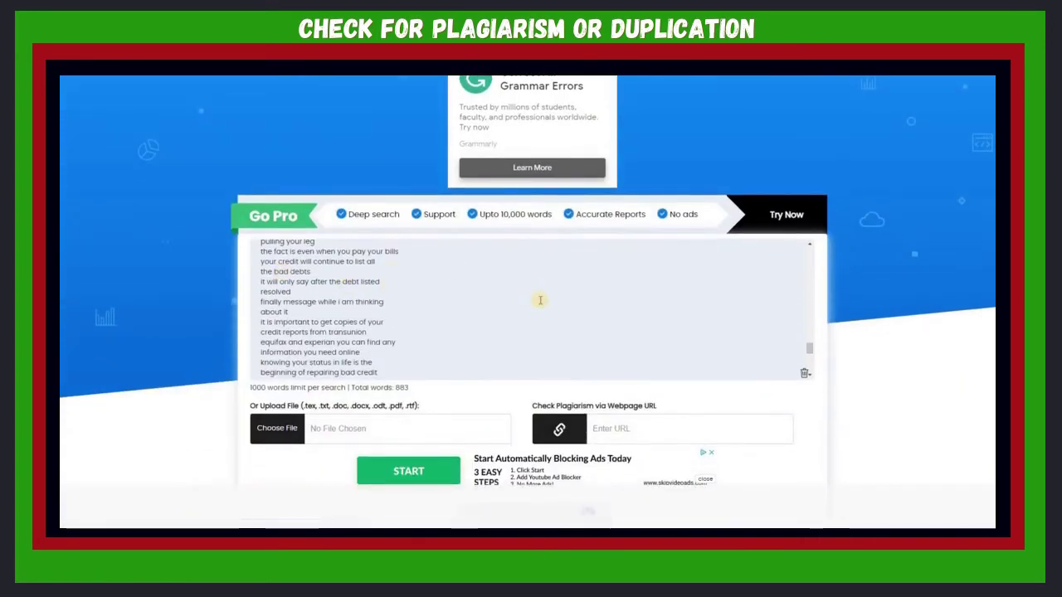
{"action": "scroll", "coordinate": [566, 316], "scroll_direction": "down", "scroll_amount": 3}
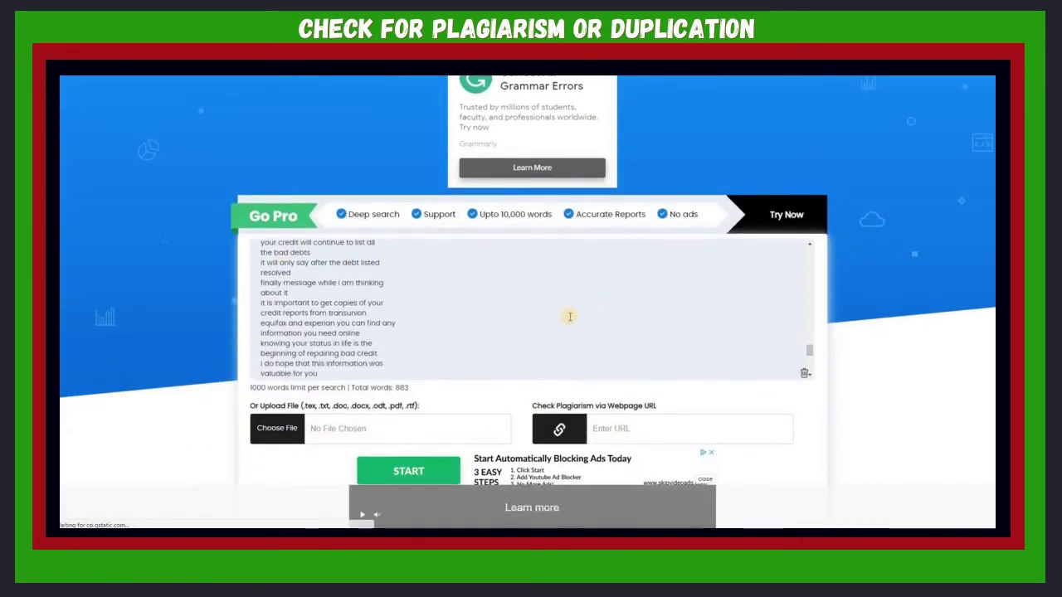
{"action": "scroll", "coordinate": [567, 317], "scroll_direction": "down", "scroll_amount": 3}
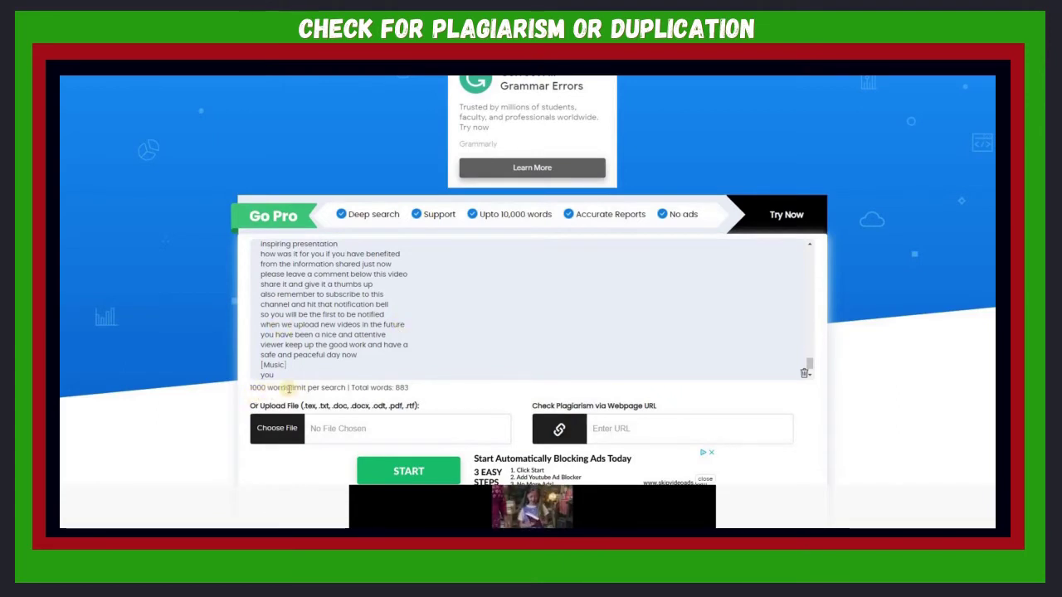
{"action": "scroll", "coordinate": [468, 351], "scroll_direction": "down", "scroll_amount": 2}
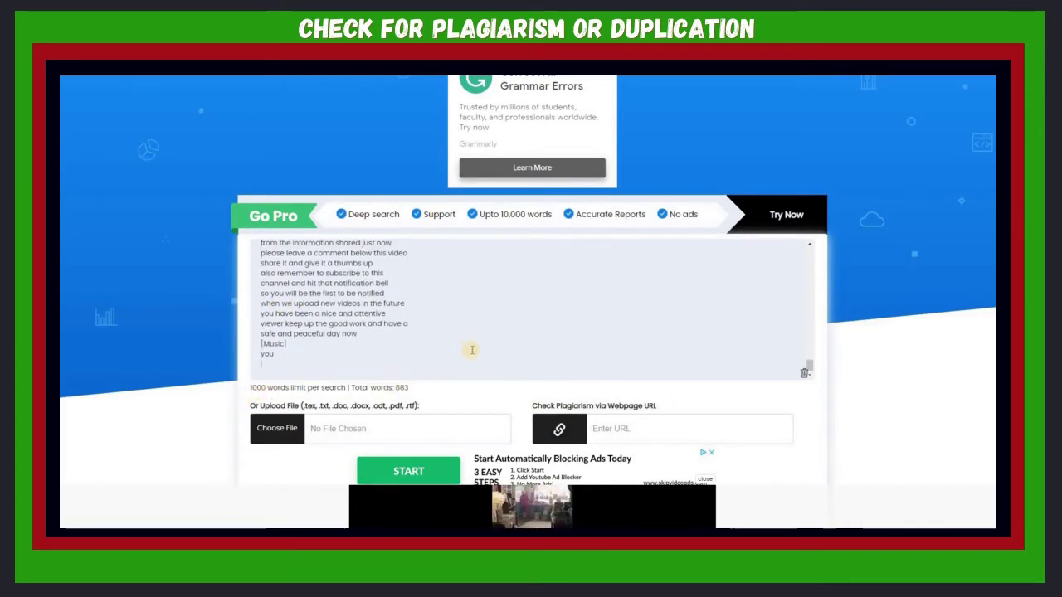
{"action": "scroll", "coordinate": [464, 387], "scroll_direction": "down", "scroll_amount": 2}
{"action": "scroll", "coordinate": [466, 398], "scroll_direction": "down", "scroll_amount": 1}
{"action": "left_click", "coordinate": [469, 374]}
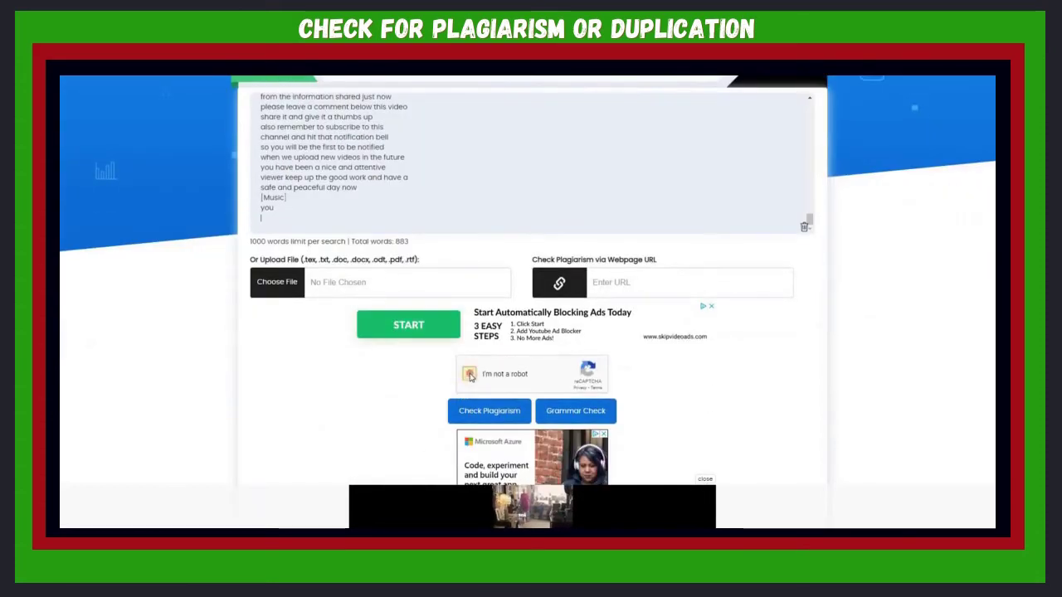
{"action": "left_click", "coordinate": [497, 415]}
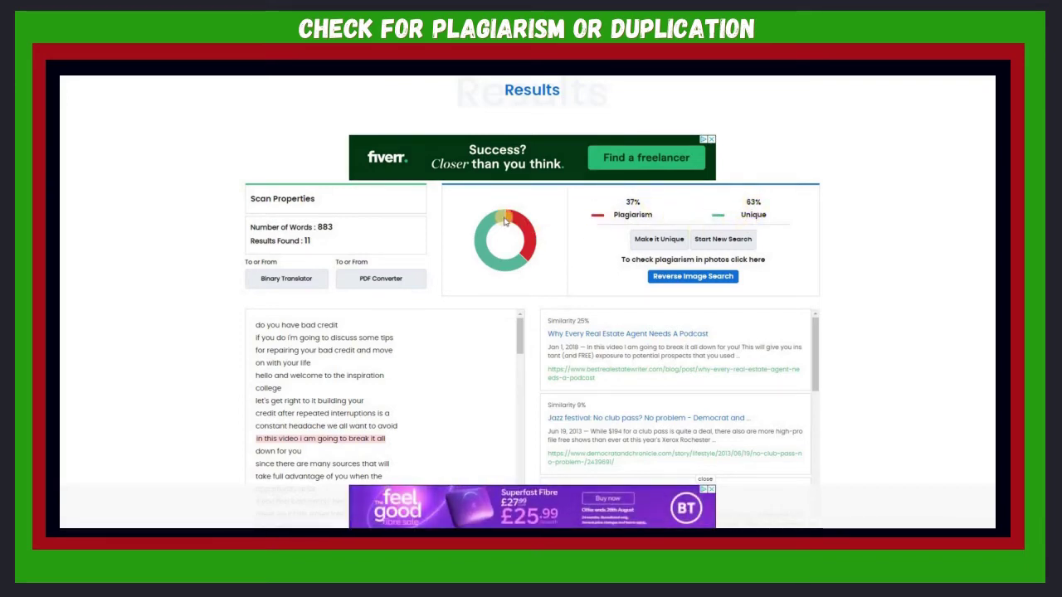
- Examine the unique and plagiarism shares in the results chart
{"action": "mouse_move", "coordinate": [494, 224]}
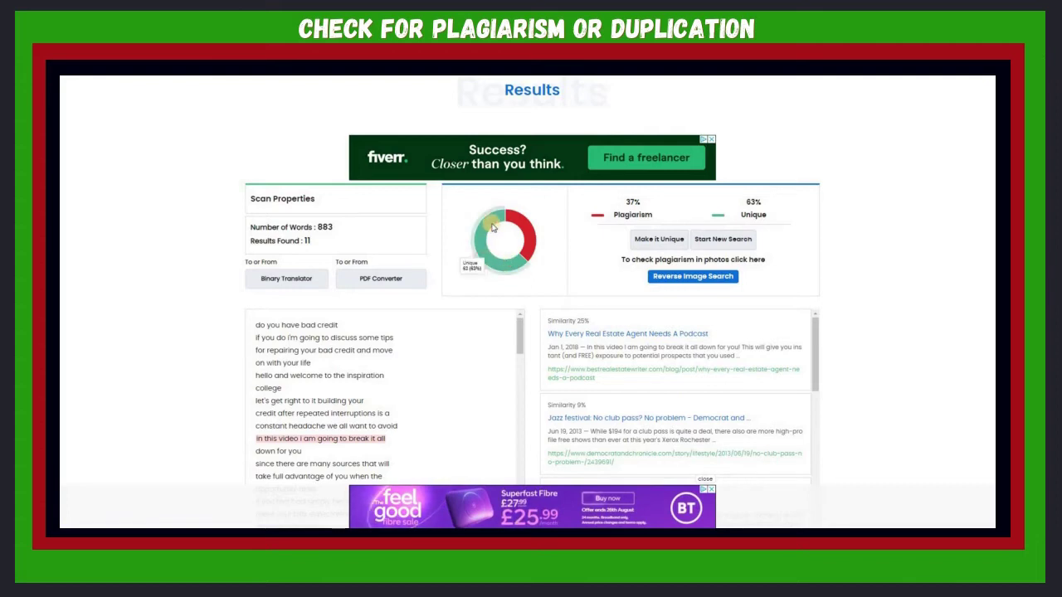
{"action": "mouse_move", "coordinate": [523, 237]}
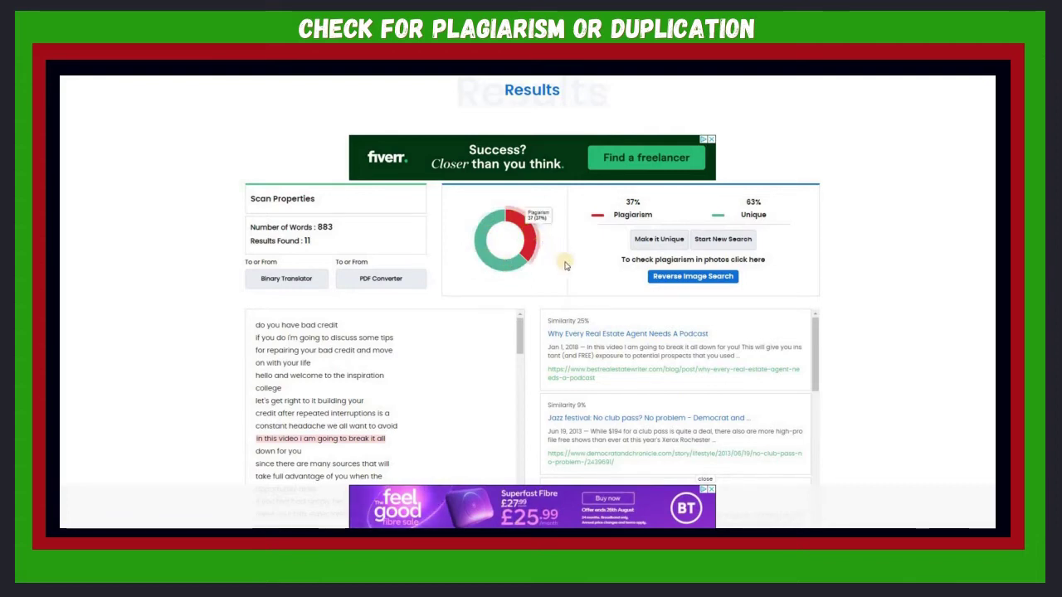
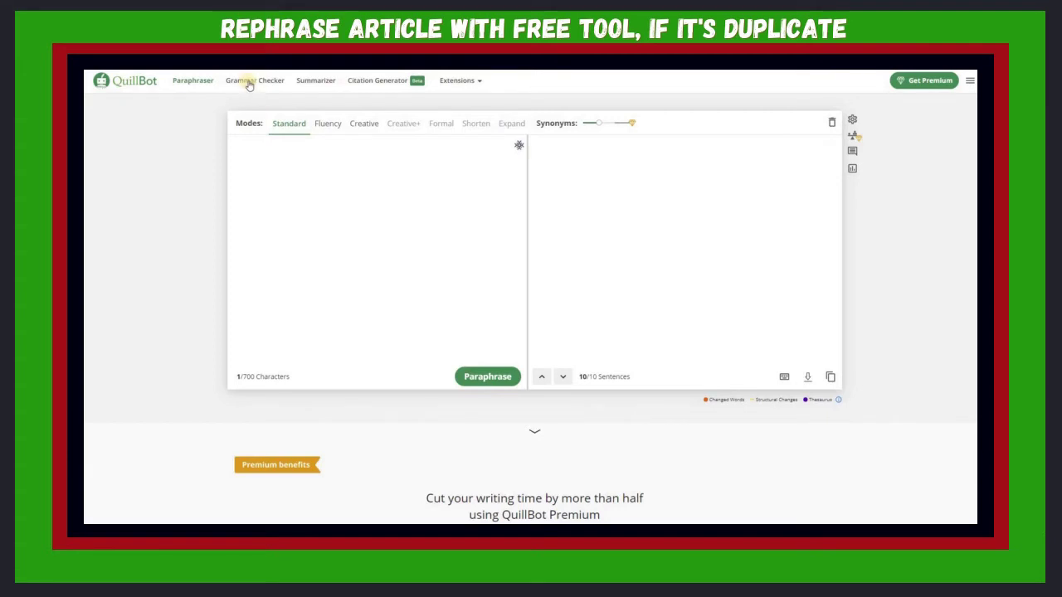
- Open QuillBot's Grammar Checker and paste the copied transcript into its empty editor
{"action": "left_click", "coordinate": [249, 82]}
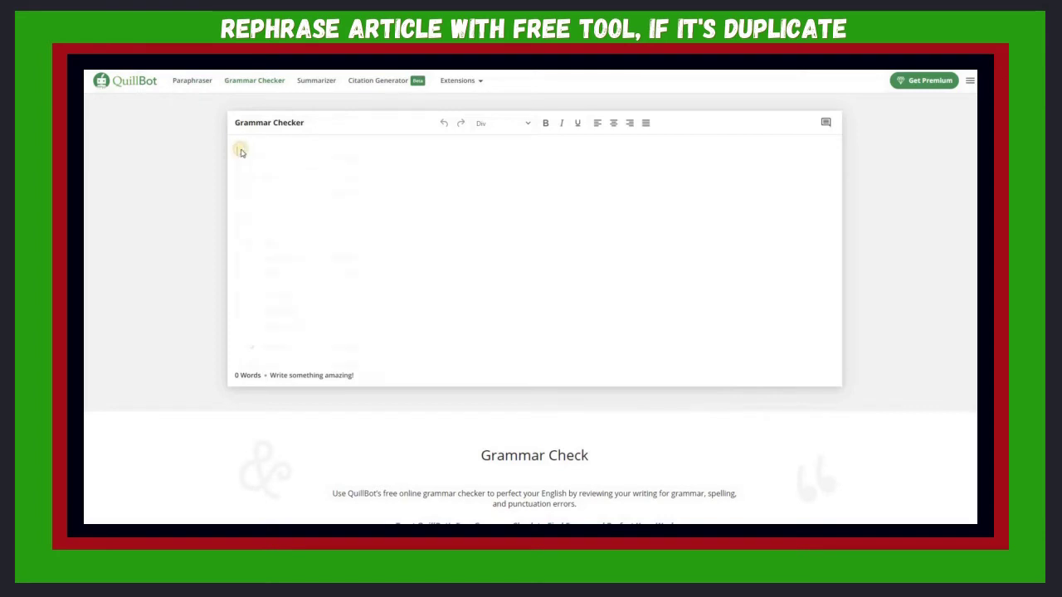
{"action": "right_click", "coordinate": [241, 152]}
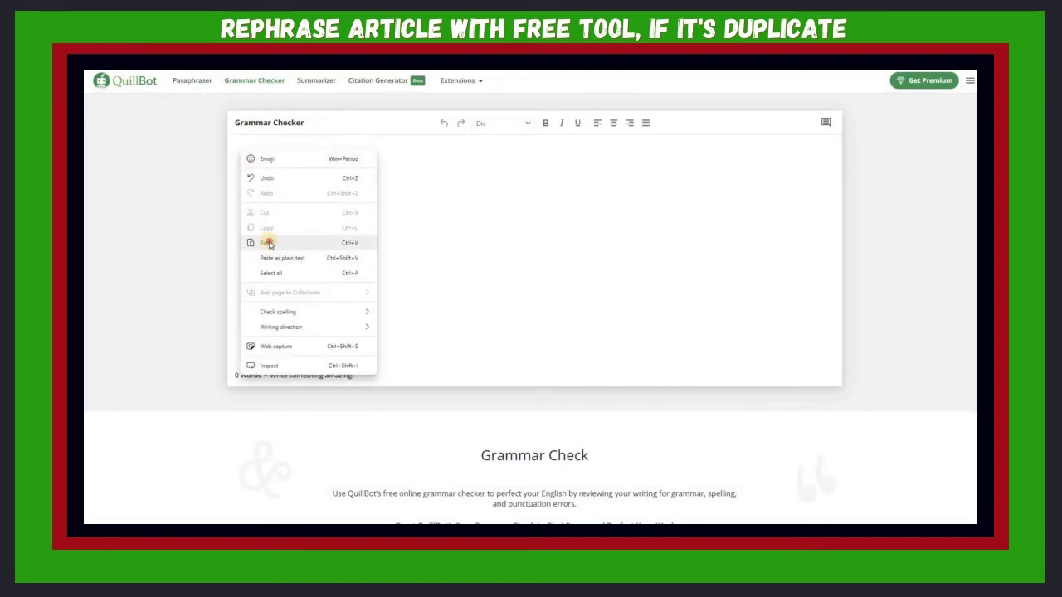
{"action": "left_click", "coordinate": [268, 243]}
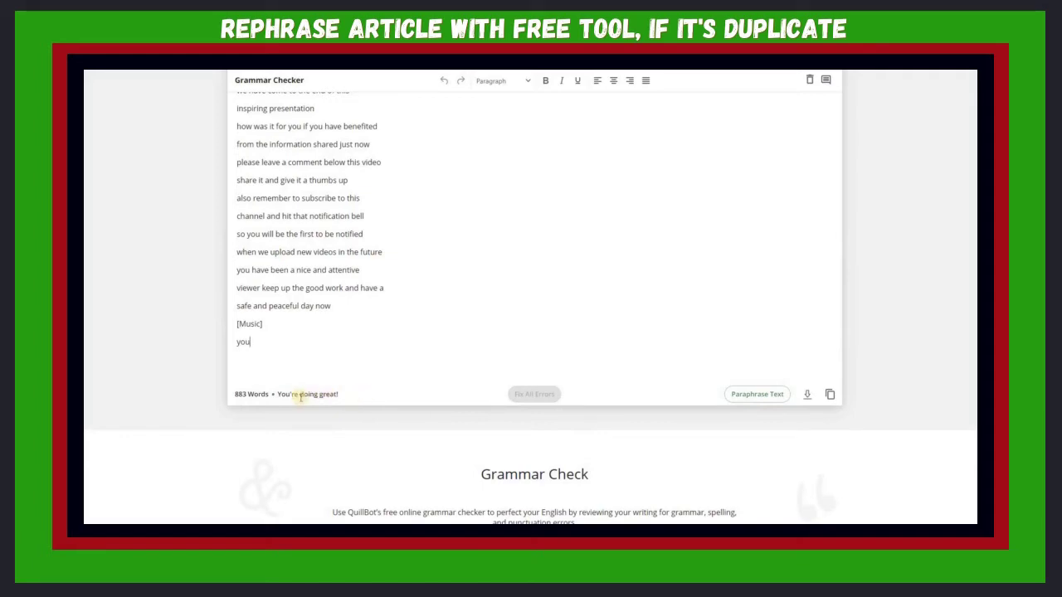
- Review the underlined grammar errors throughout the transcript and fix all of them at once
{"action": "scroll", "coordinate": [386, 292], "scroll_direction": "up", "scroll_amount": 10}
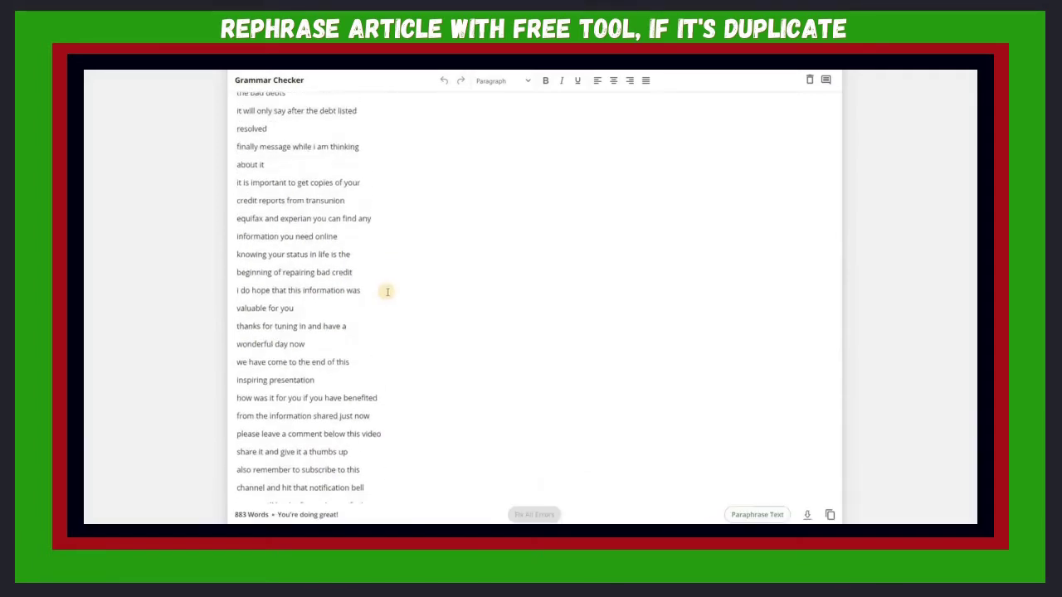
{"action": "scroll", "coordinate": [386, 294], "scroll_direction": "up", "scroll_amount": 5}
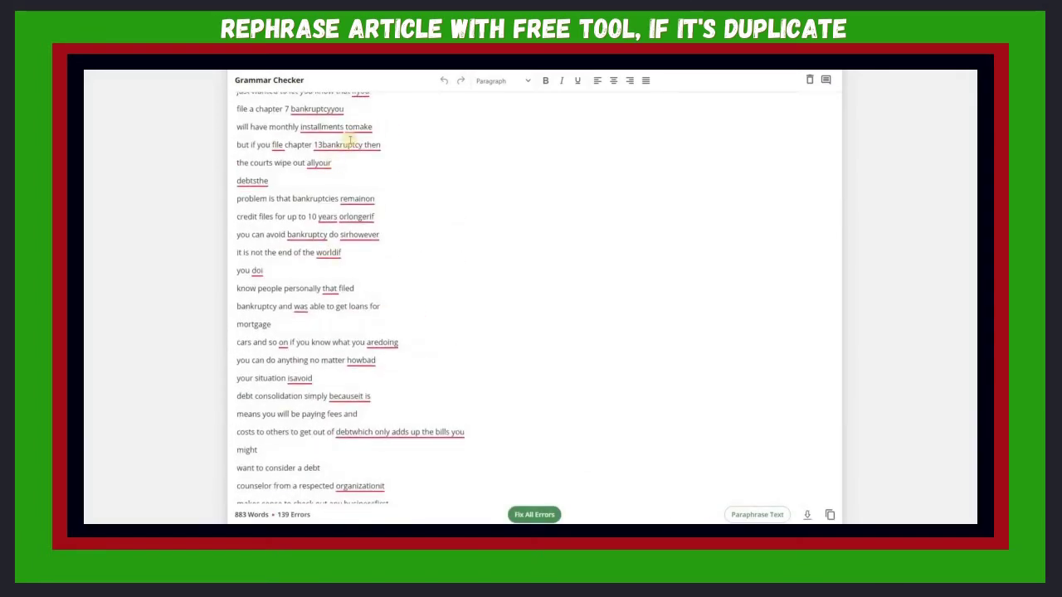
{"action": "scroll", "coordinate": [429, 351], "scroll_direction": "down", "scroll_amount": 5}
{"action": "scroll", "coordinate": [429, 350], "scroll_direction": "up", "scroll_amount": 8}
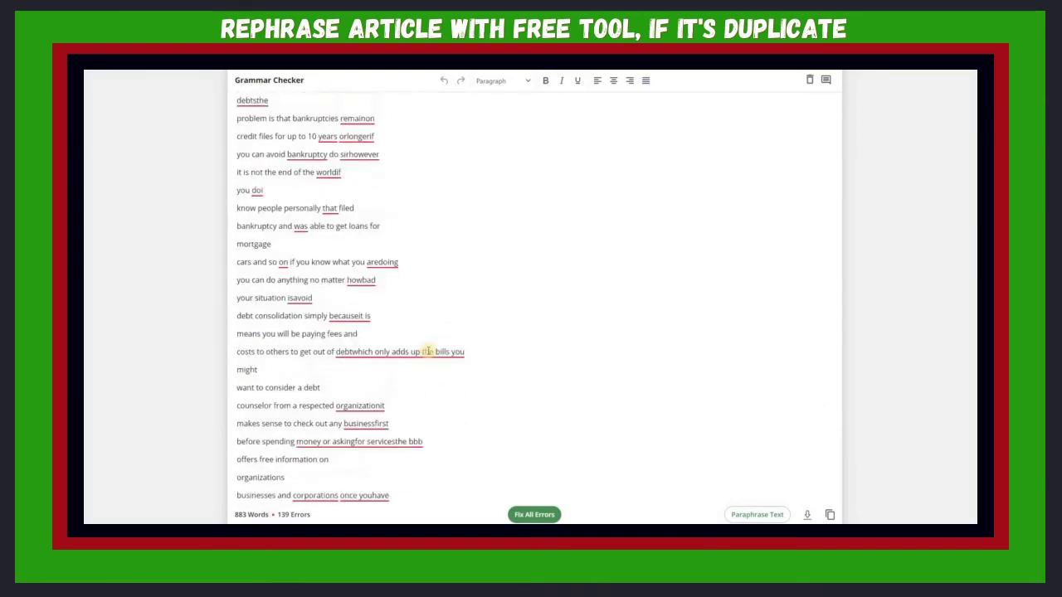
{"action": "scroll", "coordinate": [429, 350], "scroll_direction": "up", "scroll_amount": 15}
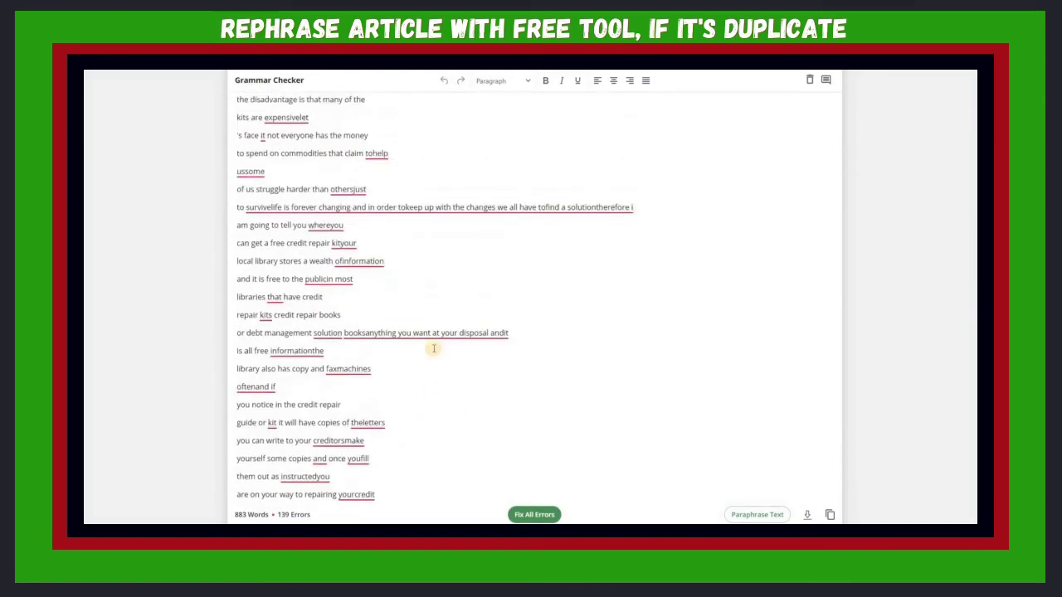
{"action": "scroll", "coordinate": [436, 349], "scroll_direction": "up", "scroll_amount": 10}
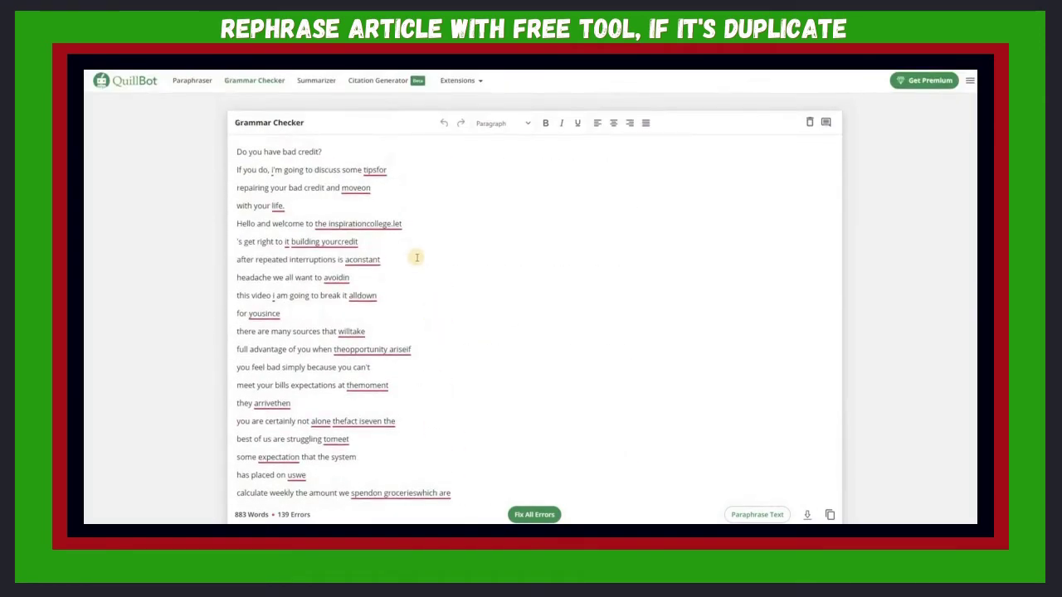
{"action": "scroll", "coordinate": [419, 258], "scroll_direction": "down", "scroll_amount": 20}
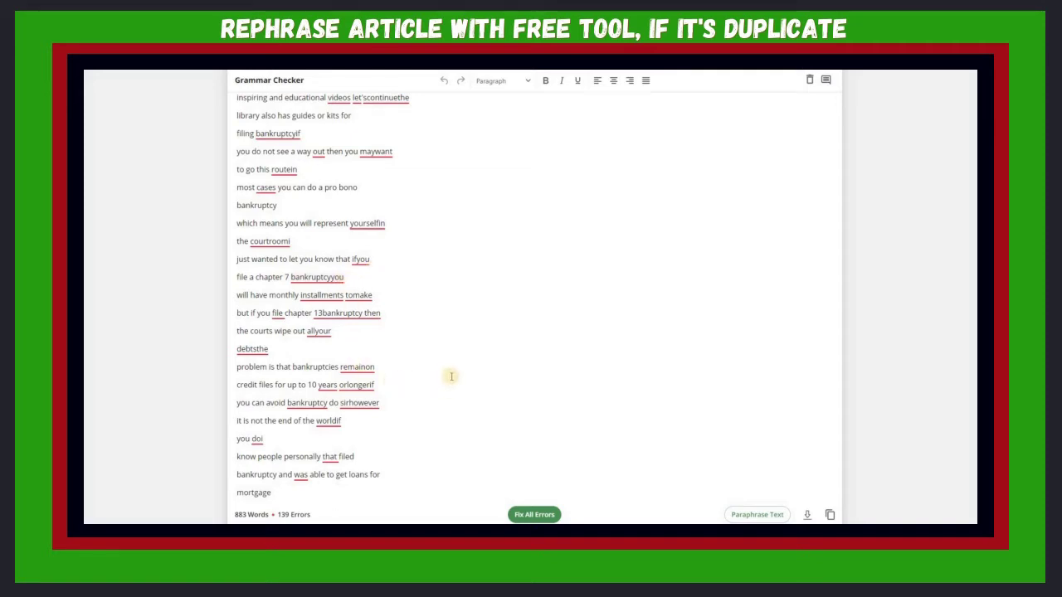
{"action": "left_click", "coordinate": [538, 516]}
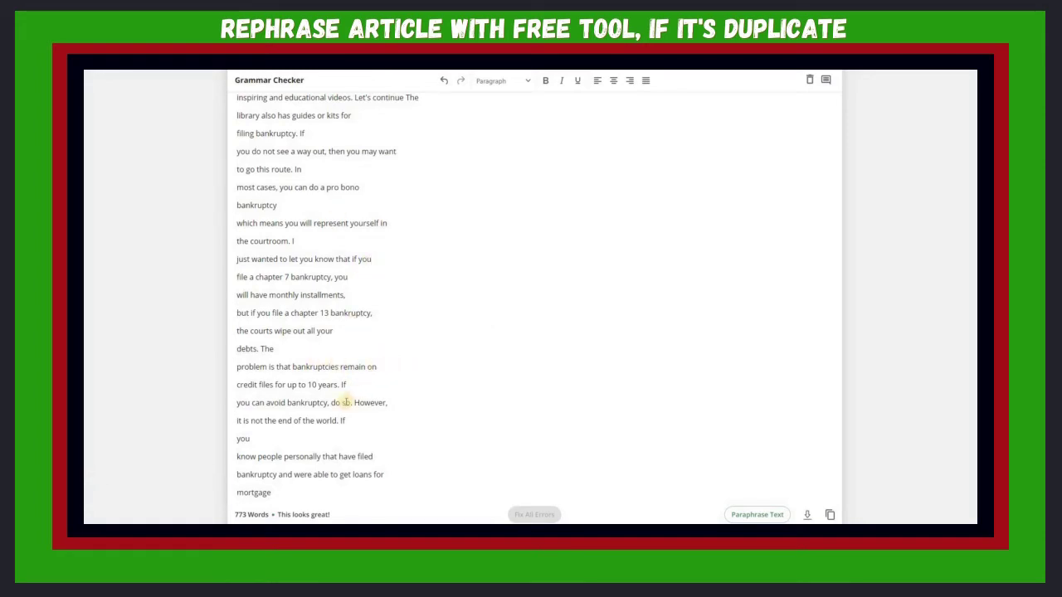
- Join the line beginning "'s get right to it" to the preceding line so it reads "Let's get right to it"
{"action": "scroll", "coordinate": [345, 403], "scroll_direction": "up", "scroll_amount": 8}
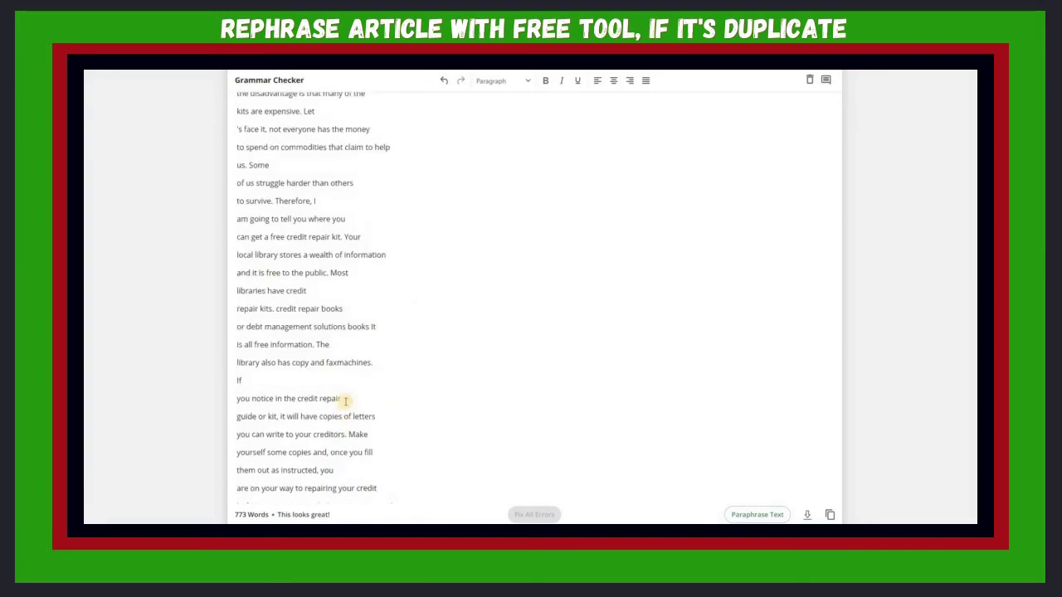
{"action": "scroll", "coordinate": [345, 402], "scroll_direction": "up", "scroll_amount": 10}
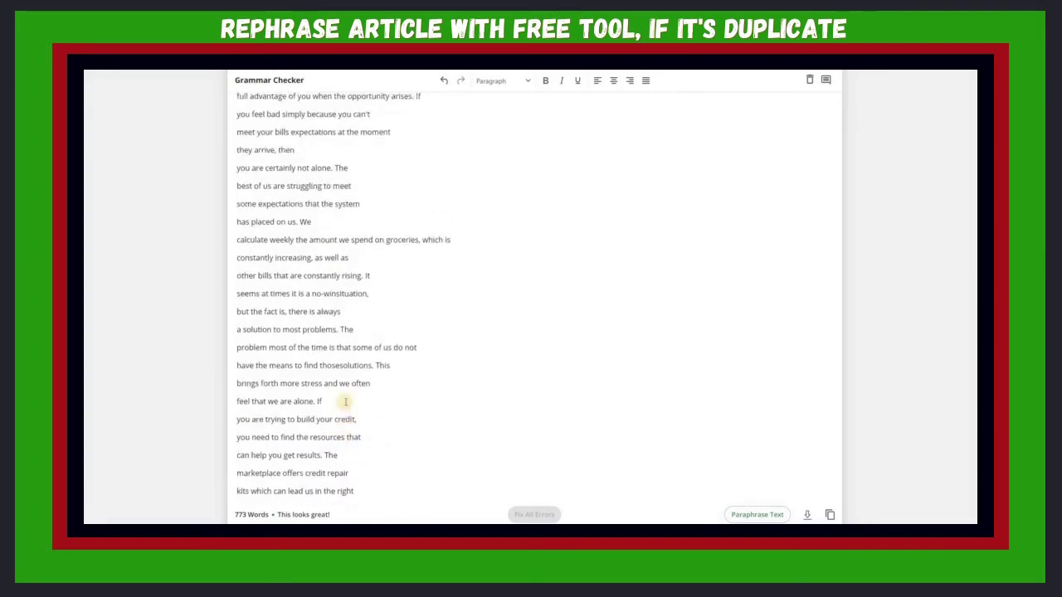
{"action": "scroll", "coordinate": [345, 402], "scroll_direction": "up", "scroll_amount": 5}
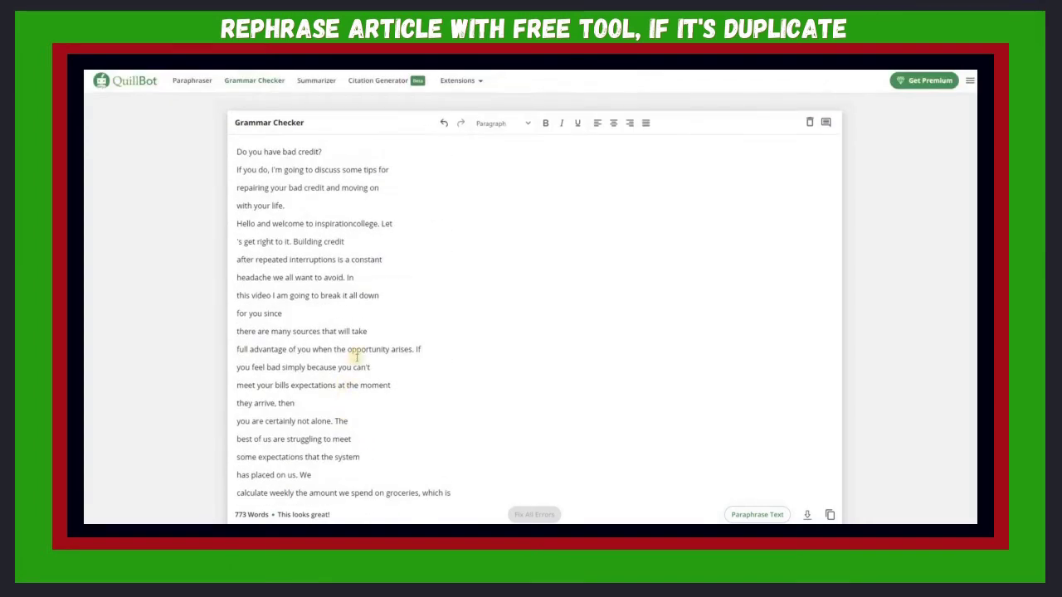
{"action": "double_click", "coordinate": [386, 223]}
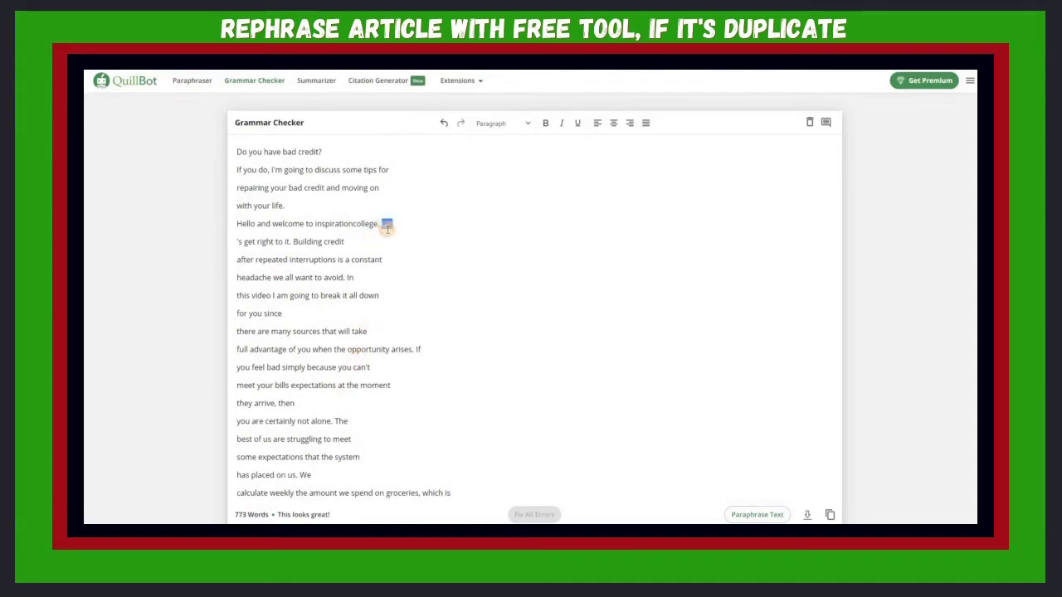
{"action": "left_click", "coordinate": [238, 241]}
{"action": "key", "text": "BackSpace"}
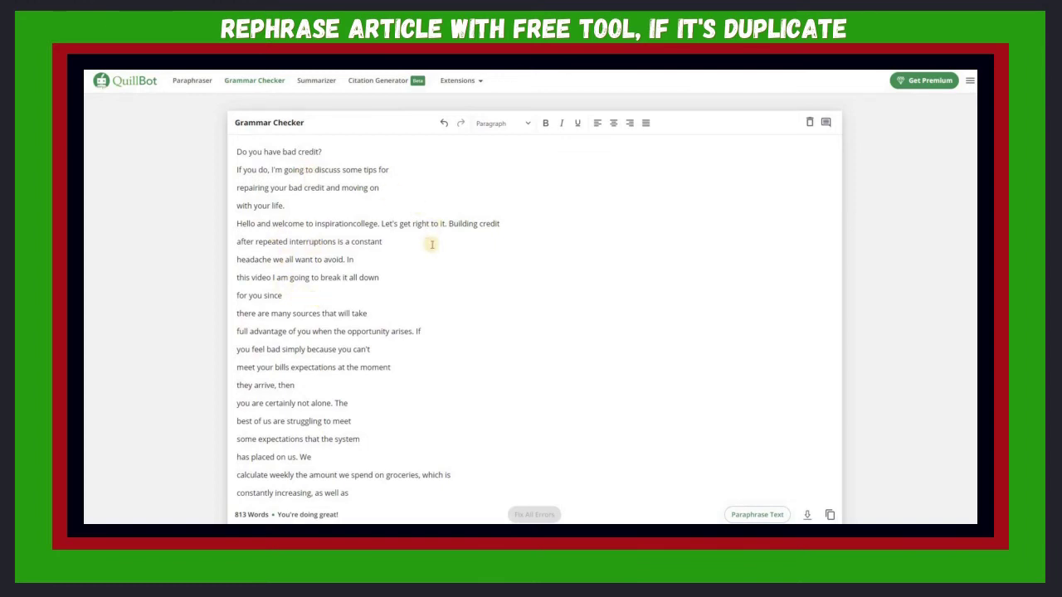
- Select the entire corrected transcript from "Do you have bad credit?" to its end and copy it
{"action": "scroll", "coordinate": [419, 245], "scroll_direction": "down", "scroll_amount": 3}
{"action": "scroll", "coordinate": [407, 268], "scroll_direction": "up", "scroll_amount": 3}
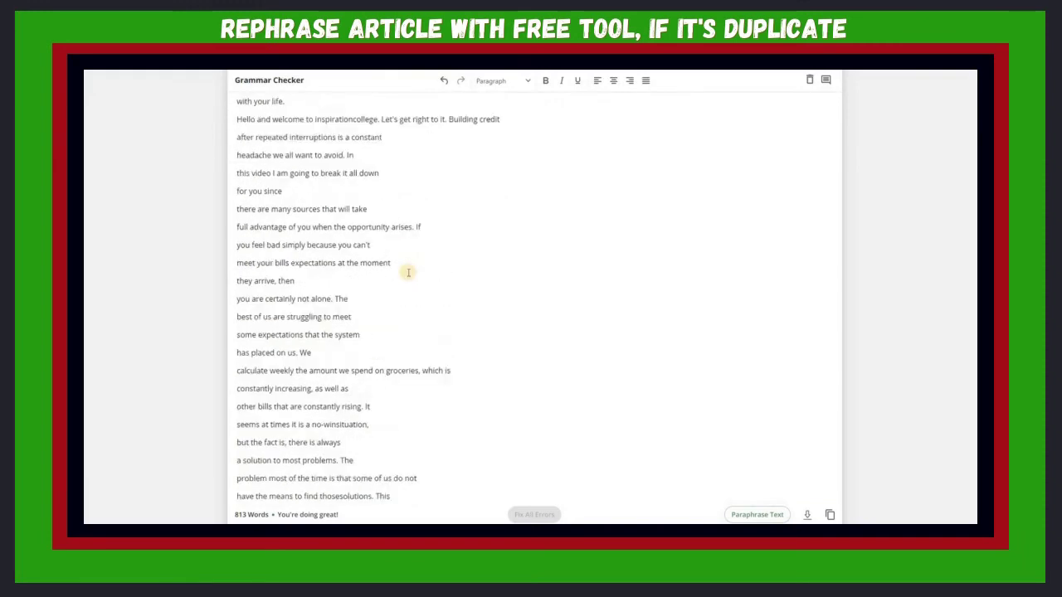
{"action": "scroll", "coordinate": [409, 273], "scroll_direction": "up", "scroll_amount": 1}
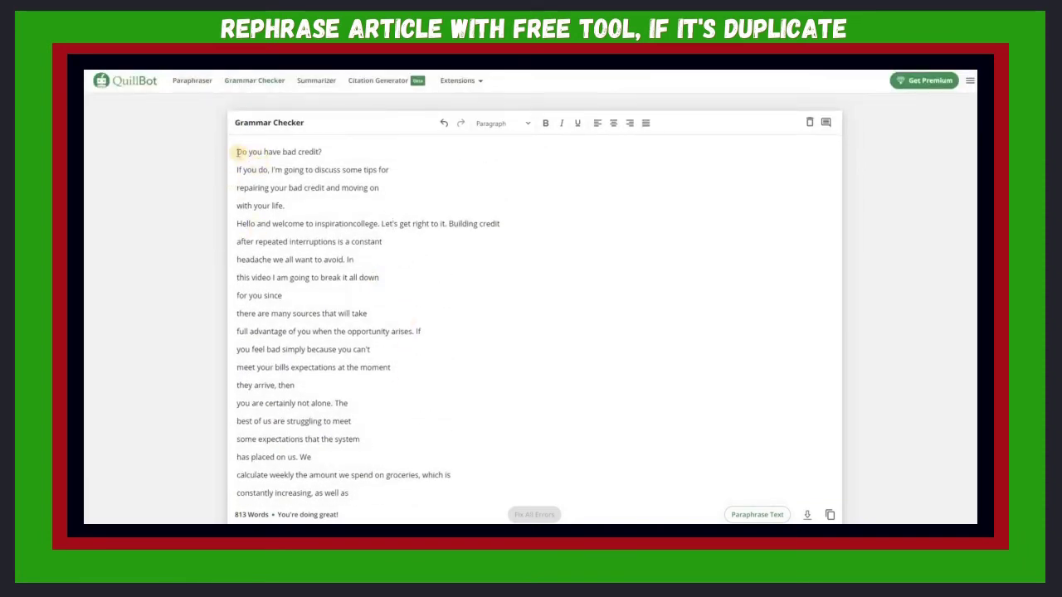
{"action": "left_click_drag", "start_coordinate": [238, 151], "coordinate": [278, 428]}
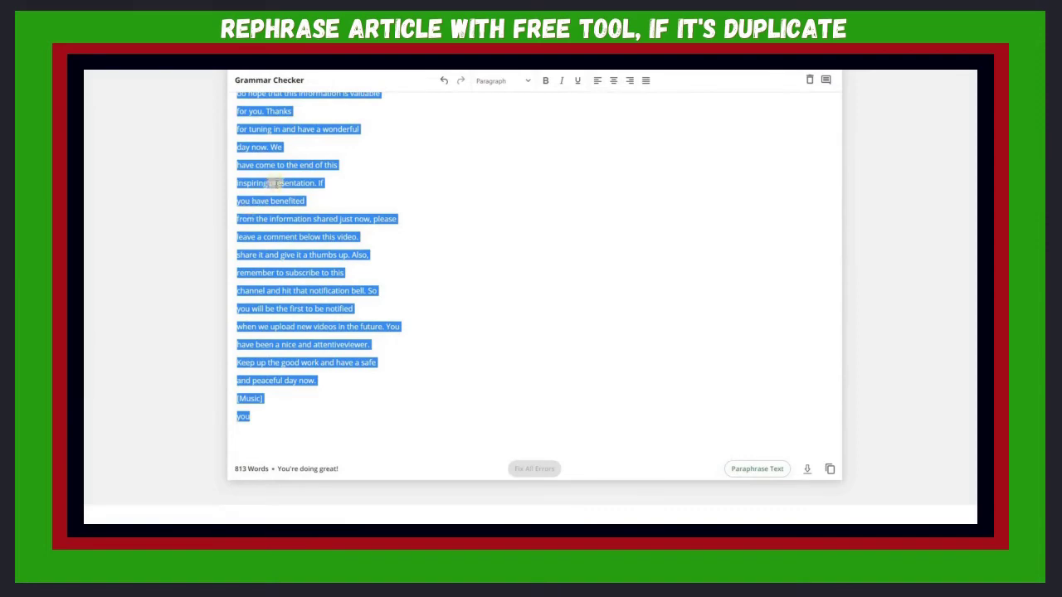
{"action": "right_click", "coordinate": [276, 181]}
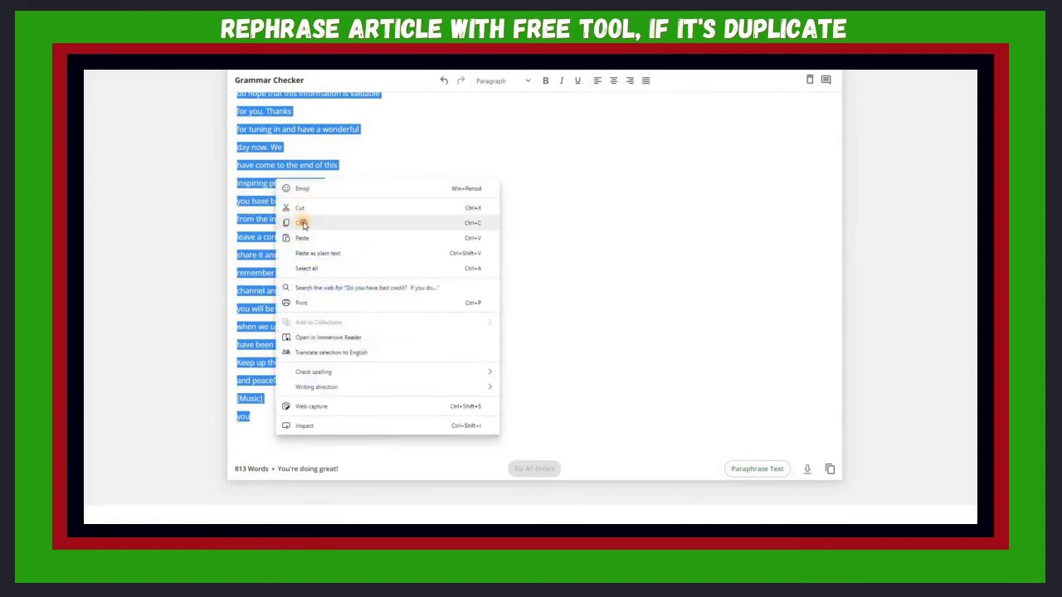
{"action": "left_click", "coordinate": [303, 220]}
- Switch to the untitled Notepad document and replace all of its text with the copied corrected transcript
{"action": "left_click", "coordinate": [351, 494]}
{"action": "left_click_drag", "start_coordinate": [238, 515], "coordinate": [205, 99]}
{"action": "right_click", "coordinate": [265, 166]}
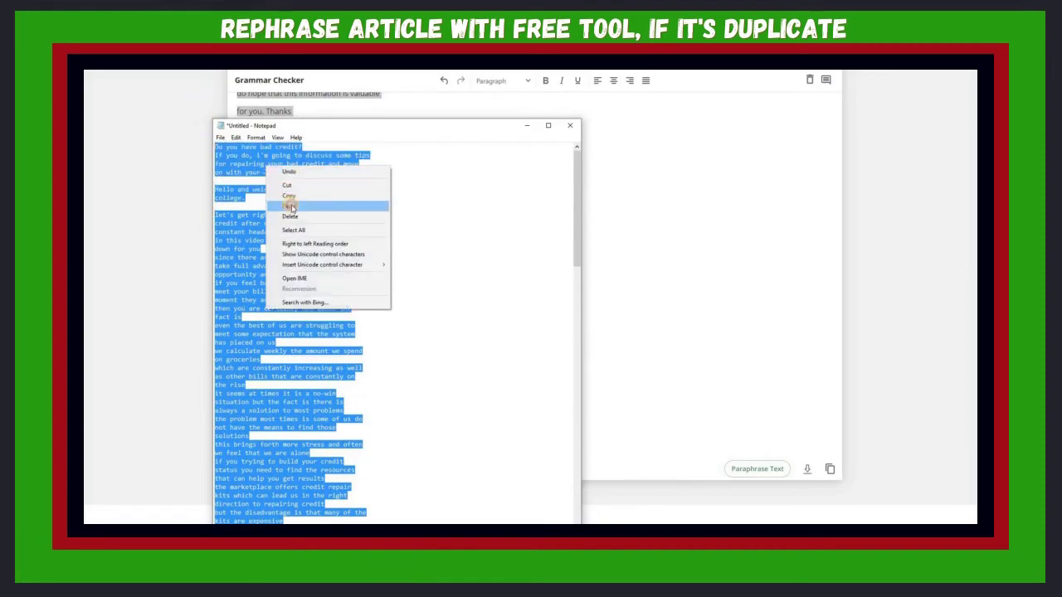
{"action": "left_click", "coordinate": [290, 207]}
- Copy the opening lines from "Do you have bad credit?" to "with your life." in Notepad, then minimize the document
{"action": "scroll", "coordinate": [329, 272], "scroll_direction": "up", "scroll_amount": 3}
{"action": "left_click_drag", "start_coordinate": [575, 472], "coordinate": [550, 178]}
{"action": "left_click_drag", "start_coordinate": [214, 147], "coordinate": [282, 201]}
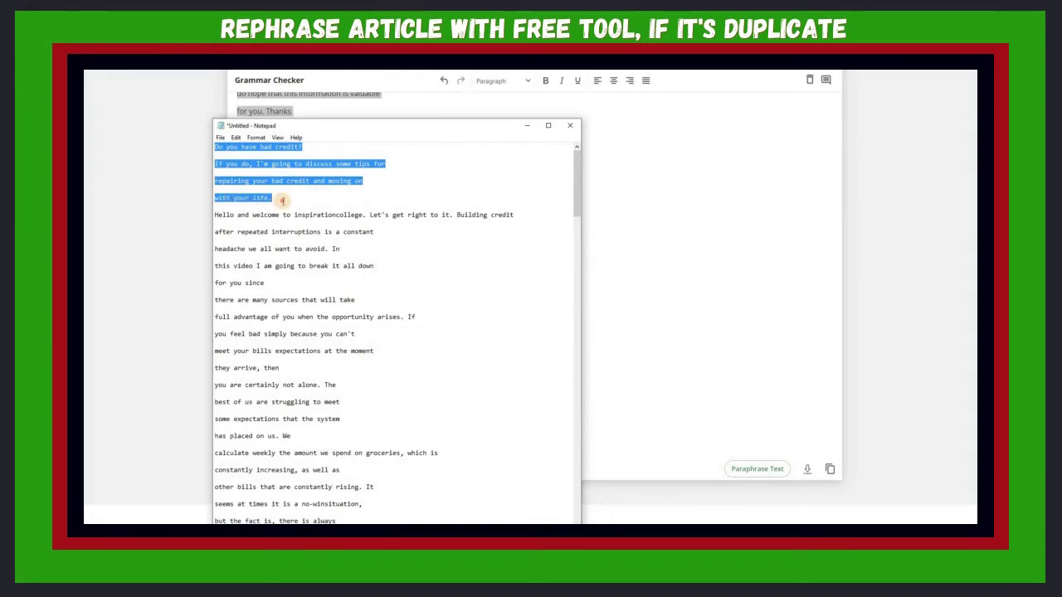
{"action": "right_click", "coordinate": [287, 165]}
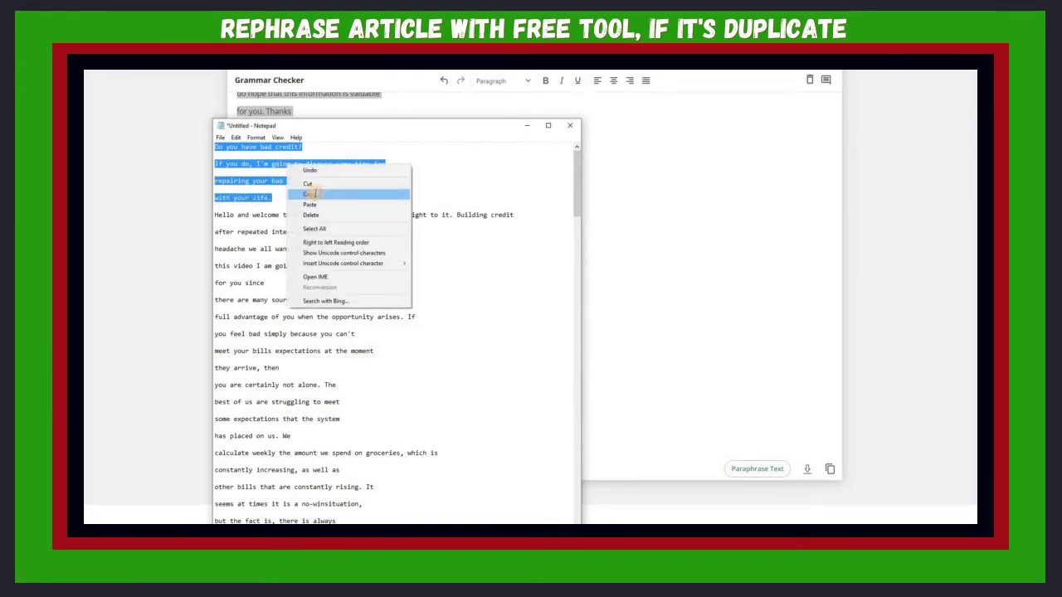
{"action": "left_click", "coordinate": [311, 193]}
{"action": "left_click", "coordinate": [526, 125]}
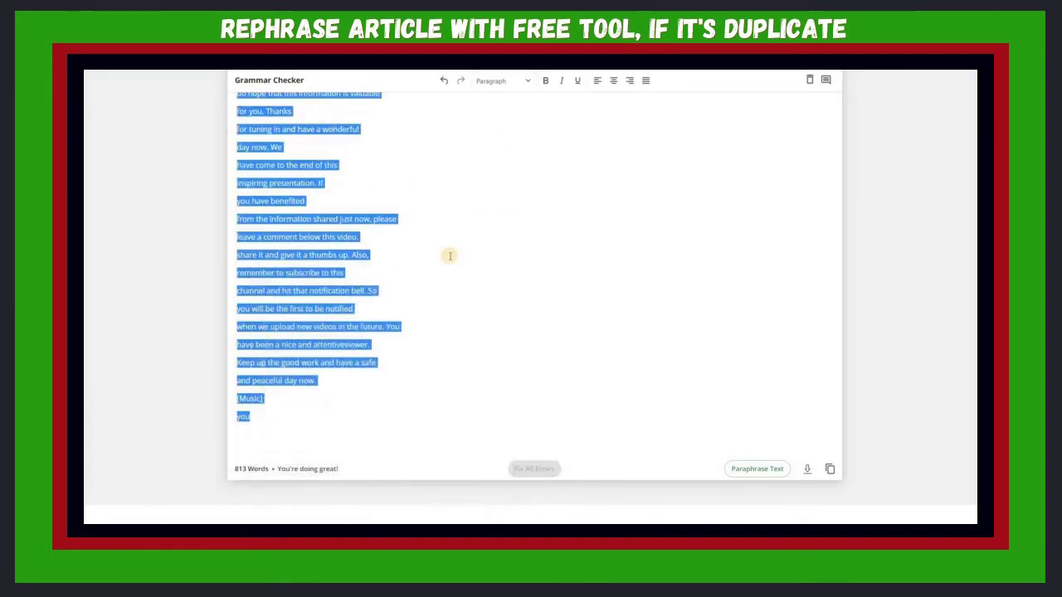
- Open QuillBot's Paraphraser and replace its old input text with the copied opening lines
{"action": "scroll", "coordinate": [450, 262], "scroll_direction": "up", "scroll_amount": 10}
{"action": "scroll", "coordinate": [614, 421], "scroll_direction": "up", "scroll_amount": 10}
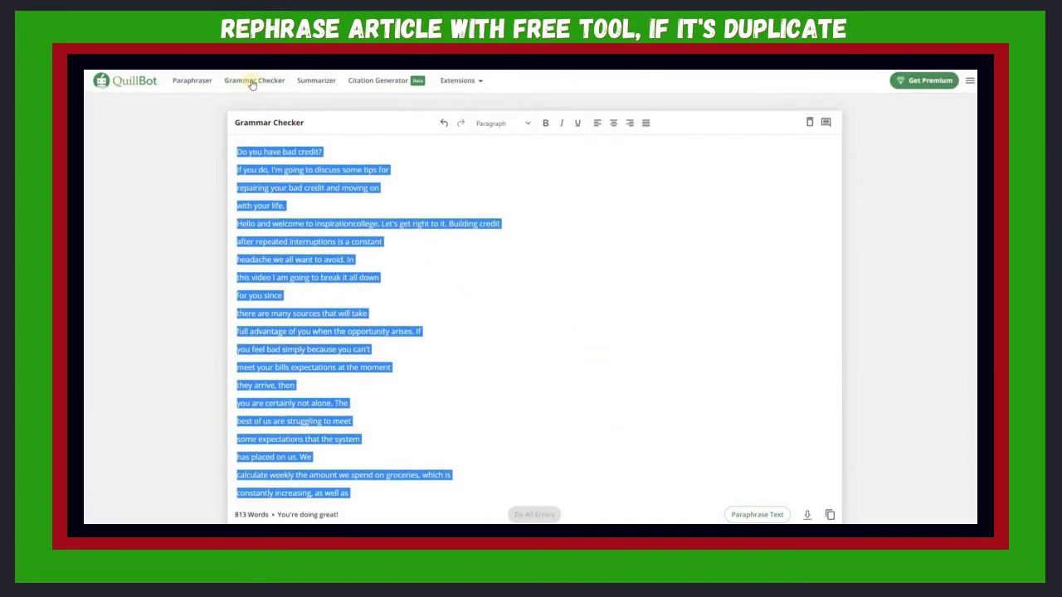
{"action": "left_click", "coordinate": [198, 82]}
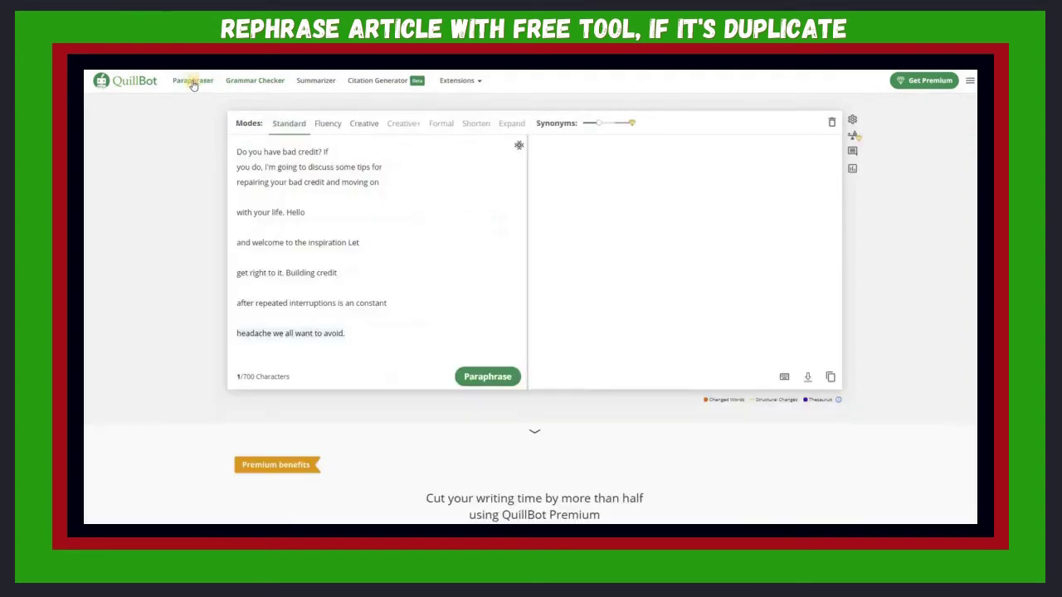
{"action": "left_click_drag", "start_coordinate": [347, 333], "coordinate": [230, 132]}
{"action": "key", "text": "BackSpace"}
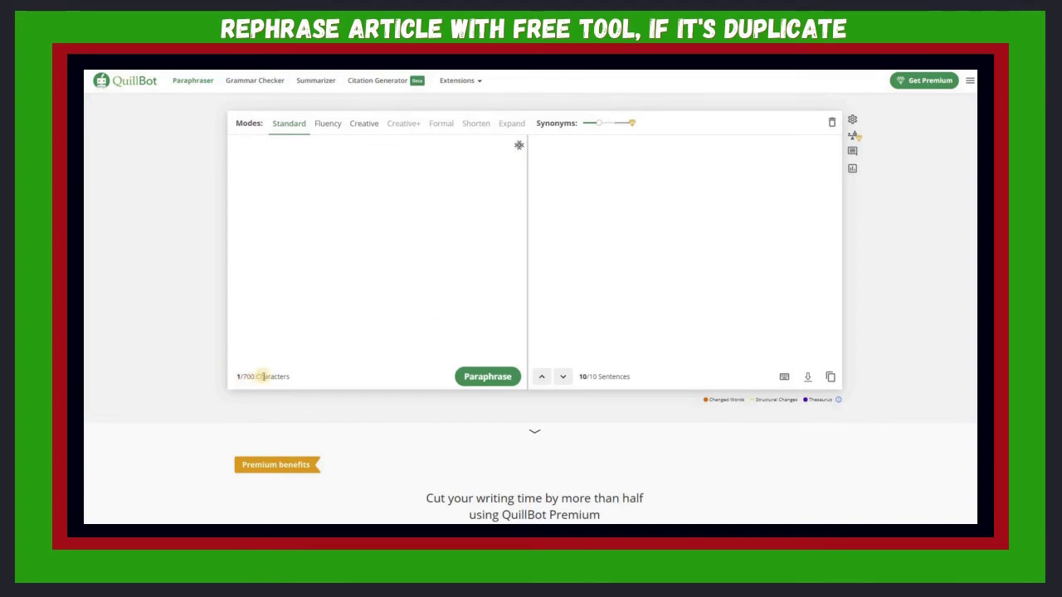
{"action": "right_click", "coordinate": [238, 153]}
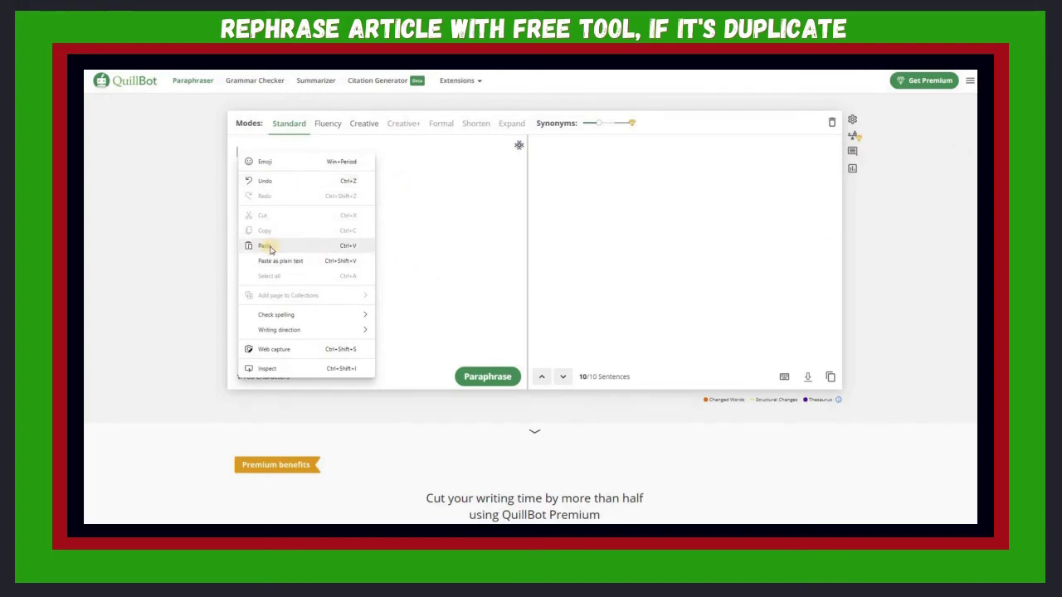
{"action": "left_click", "coordinate": [351, 249]}
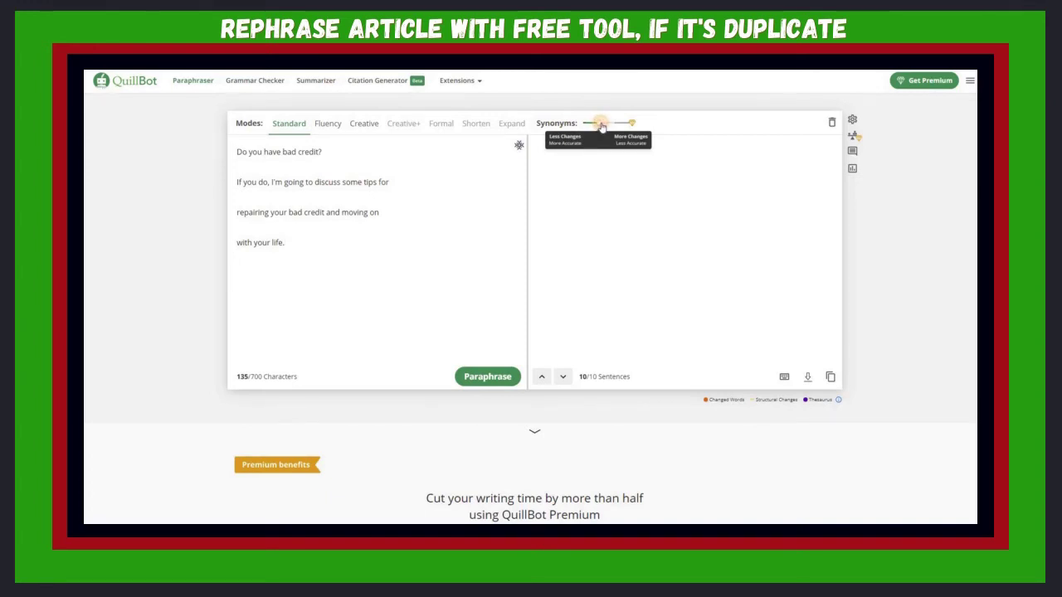
- Paraphrase the opening lines in Standard mode, raise the synonym level one notch towards more changes, and rephrase them again
{"action": "left_click_drag", "start_coordinate": [611, 125], "coordinate": [597, 126]}
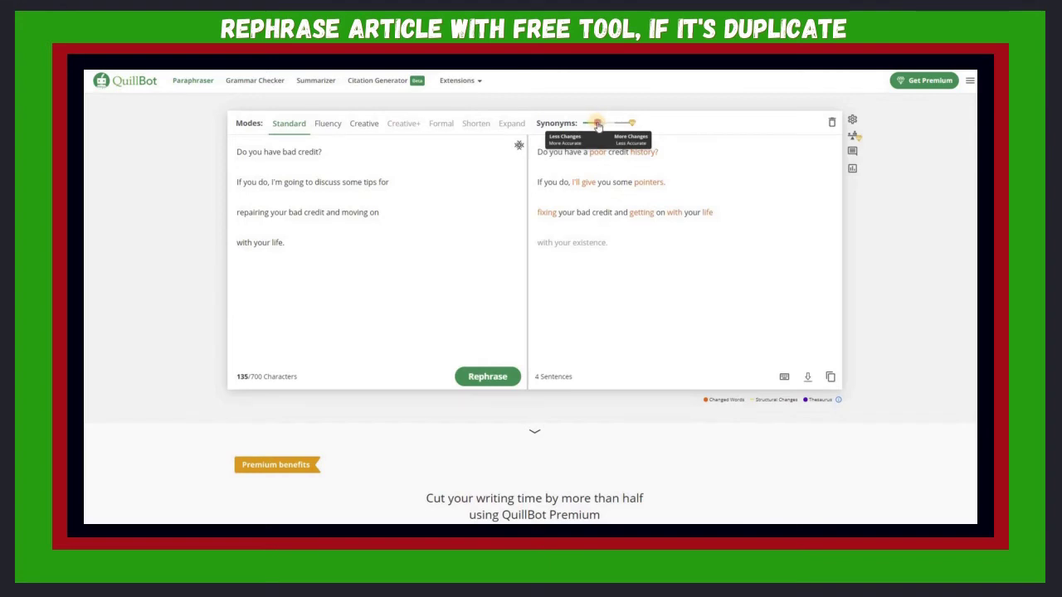
{"action": "left_click_drag", "start_coordinate": [608, 124], "coordinate": [615, 123]}
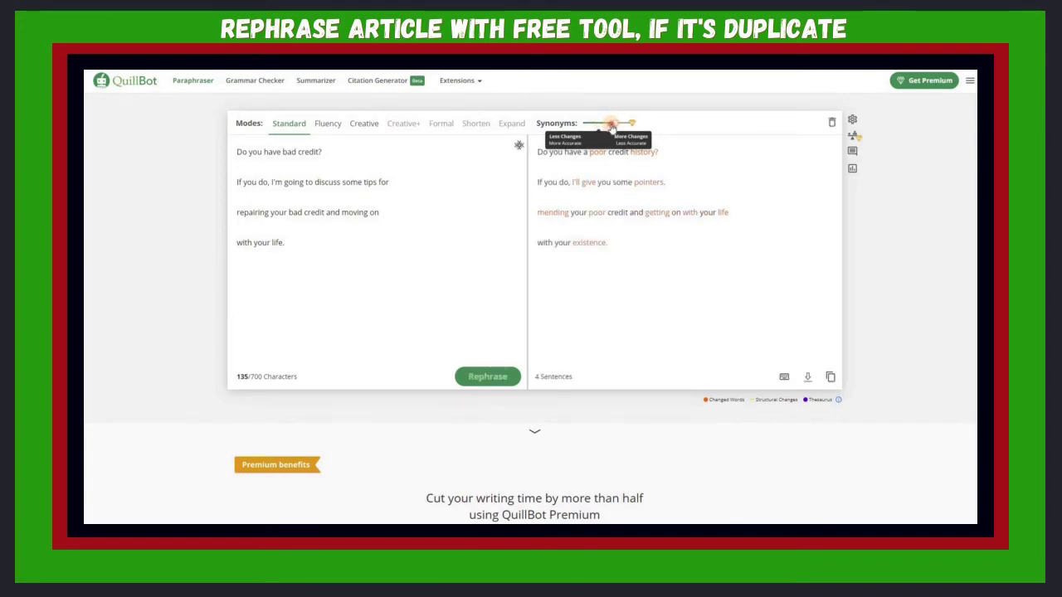
{"action": "left_click", "coordinate": [633, 125]}
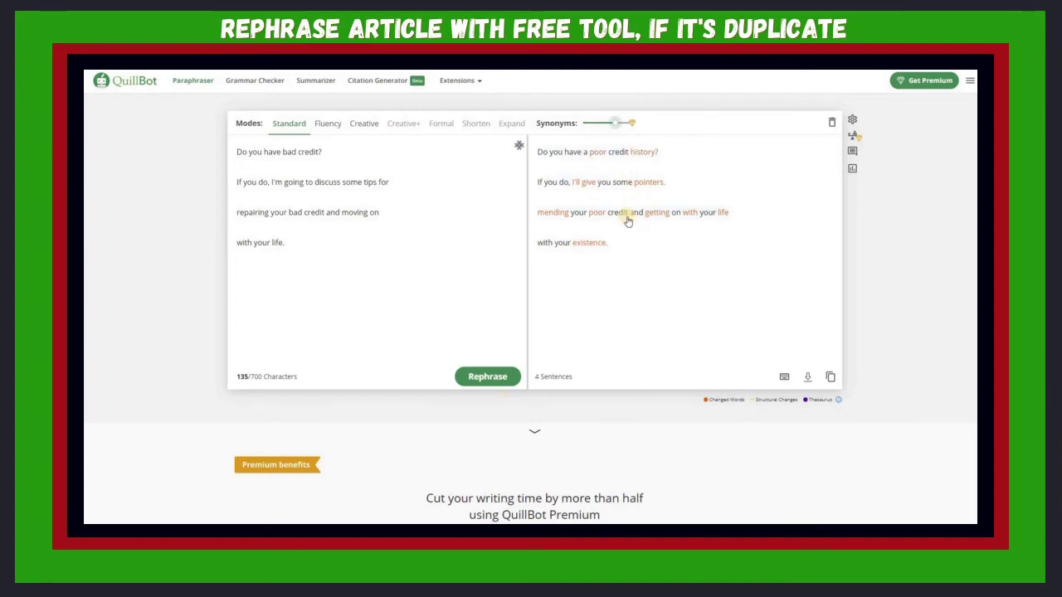
{"action": "left_click", "coordinate": [487, 378]}
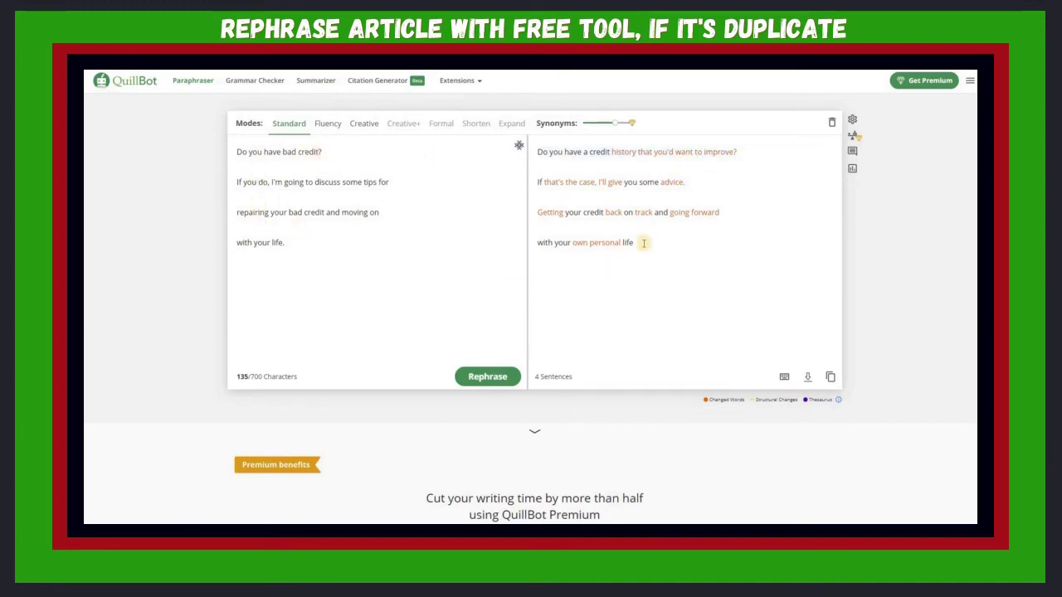
- Copy the whole rephrased passage and paste it into the empty Notepad document
{"action": "left_click_drag", "start_coordinate": [640, 243], "coordinate": [556, 168]}
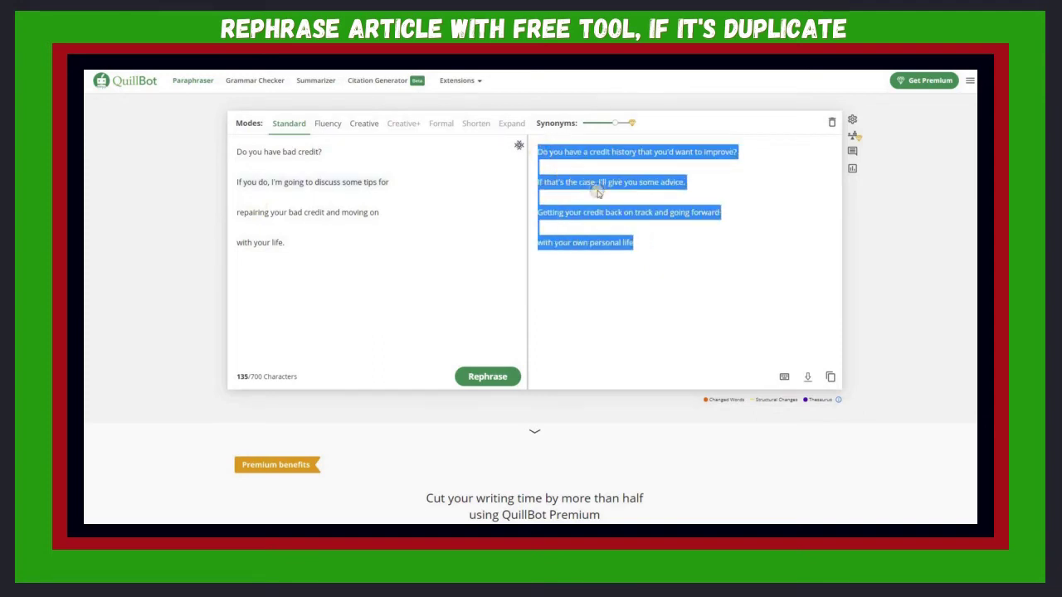
{"action": "right_click", "coordinate": [572, 182]}
{"action": "left_click", "coordinate": [602, 227]}
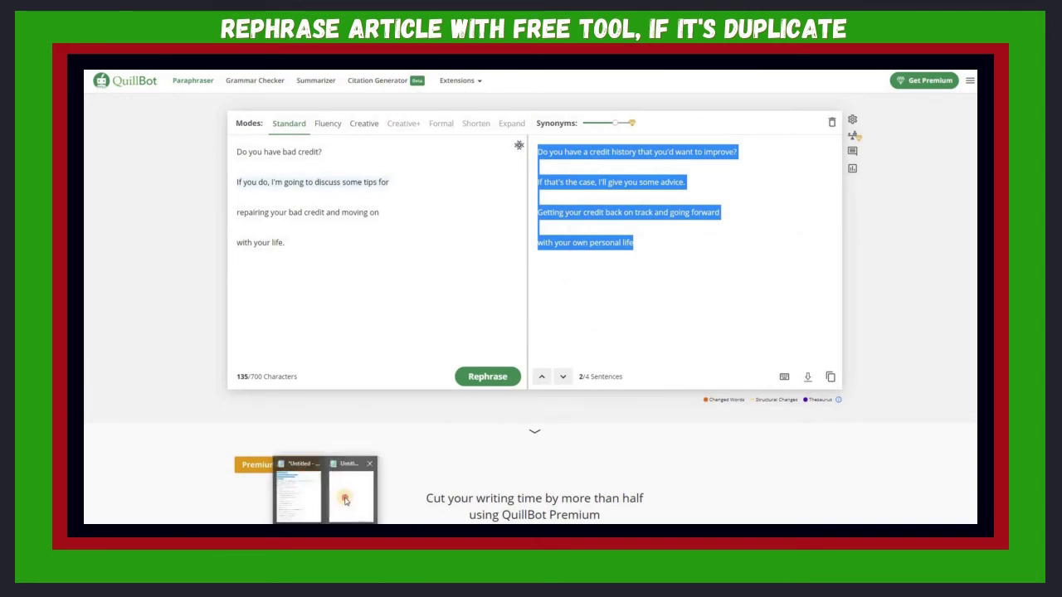
{"action": "left_click", "coordinate": [351, 491]}
{"action": "right_click", "coordinate": [431, 133]}
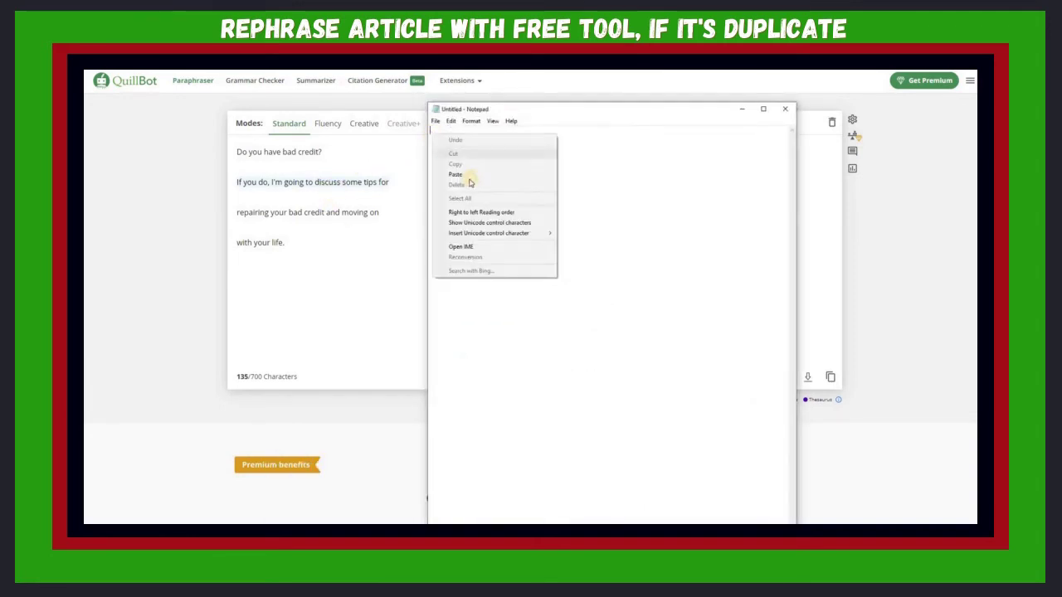
{"action": "left_click", "coordinate": [465, 173]}
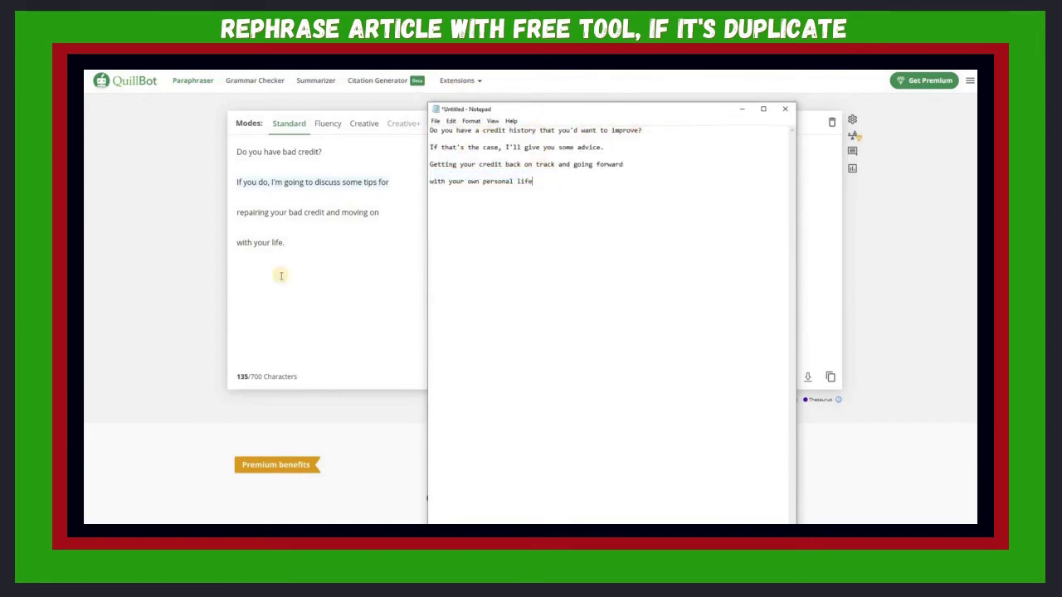
- Switch to the Notepad transcript and copy the passage from "Hello and welcome" to "when the opportunity arises."
{"action": "mouse_move", "coordinate": [296, 523]}
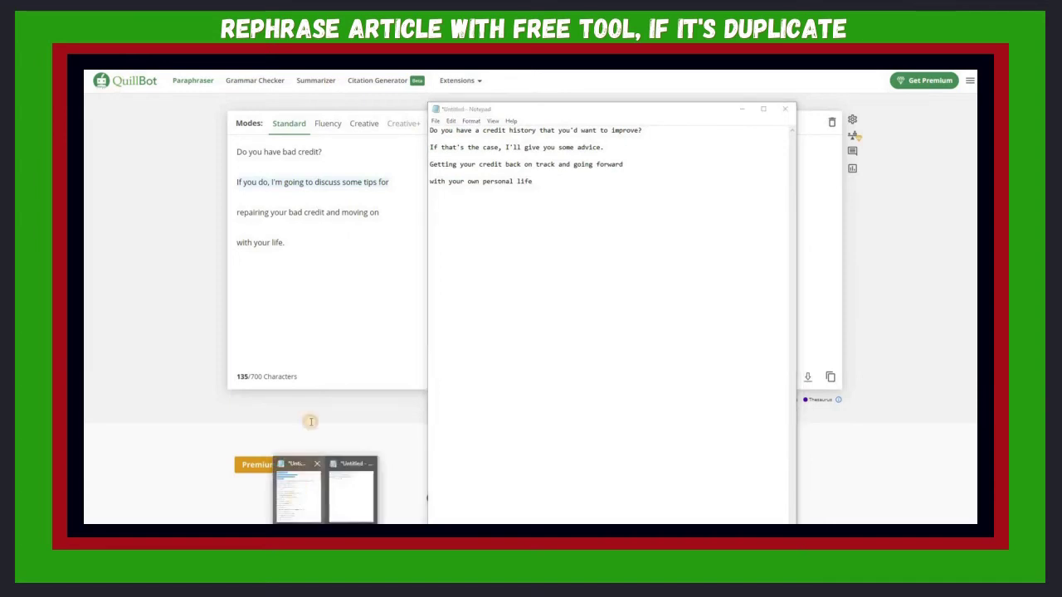
{"action": "left_click", "coordinate": [296, 488]}
{"action": "left_click_drag", "start_coordinate": [214, 214], "coordinate": [405, 319]}
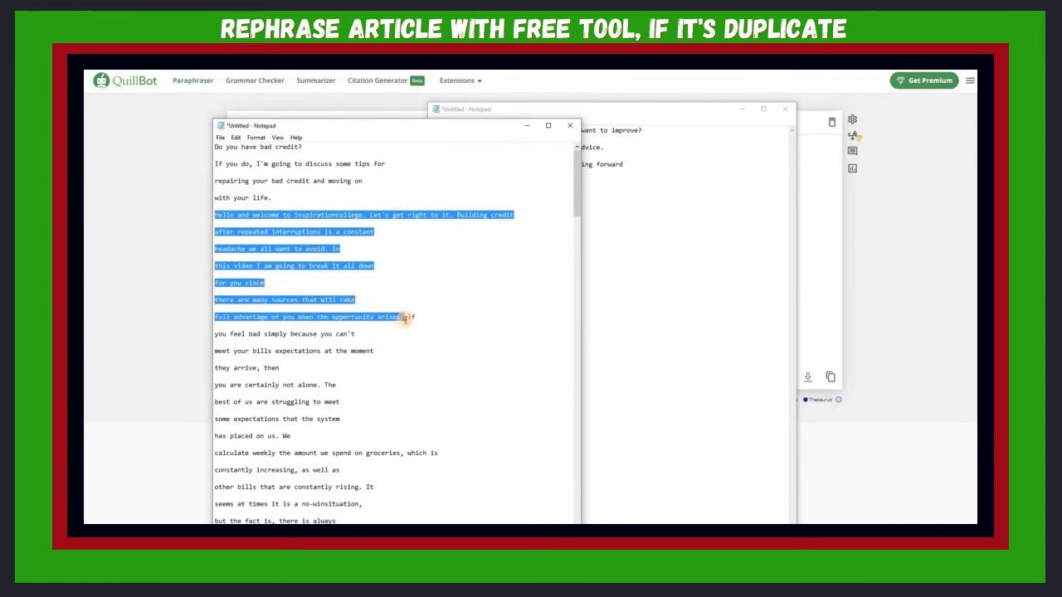
{"action": "right_click", "coordinate": [361, 216]}
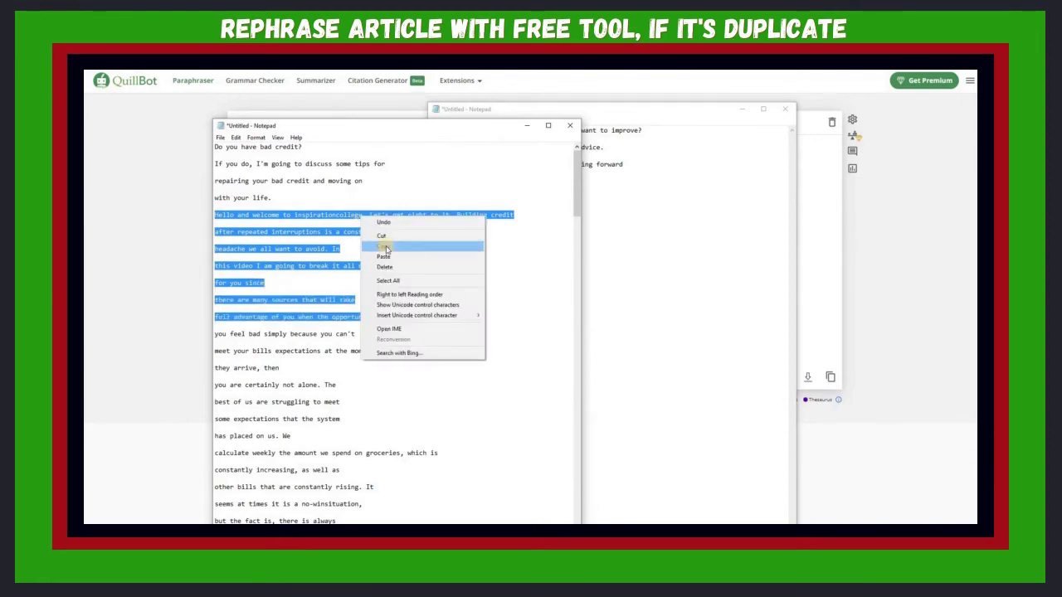
{"action": "left_click", "coordinate": [386, 248]}
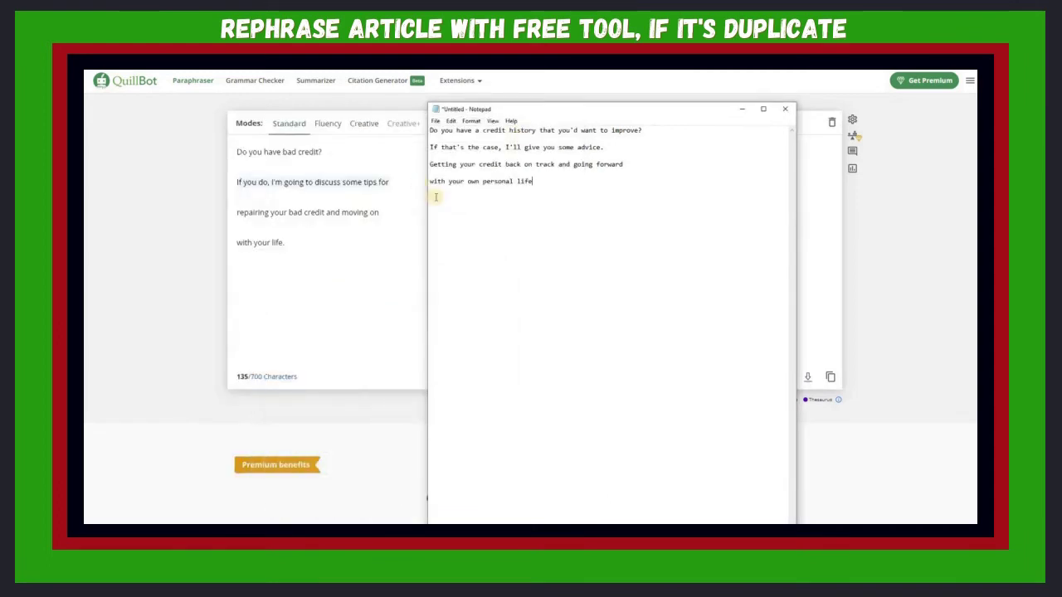
- Replace the Paraphraser's input text with the copied "Hello and welcome" passage and paraphrase it
{"action": "left_click", "coordinate": [301, 246]}
{"action": "left_click_drag", "start_coordinate": [300, 246], "coordinate": [239, 147]}
{"action": "key", "text": "BackSpace"}
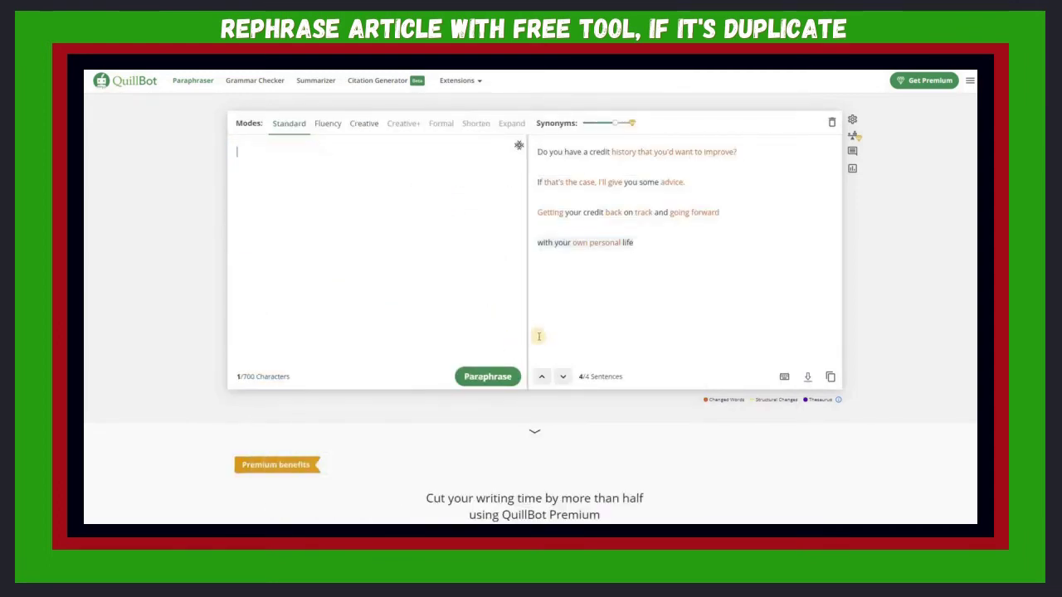
{"action": "right_click", "coordinate": [246, 155]}
{"action": "left_click", "coordinate": [275, 247]}
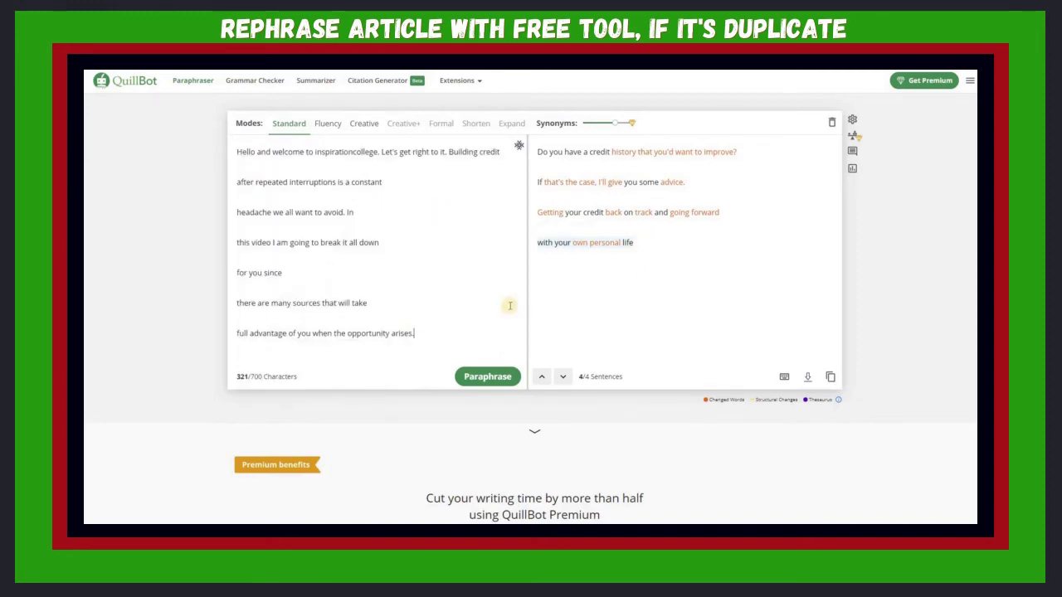
{"action": "left_click", "coordinate": [487, 378]}
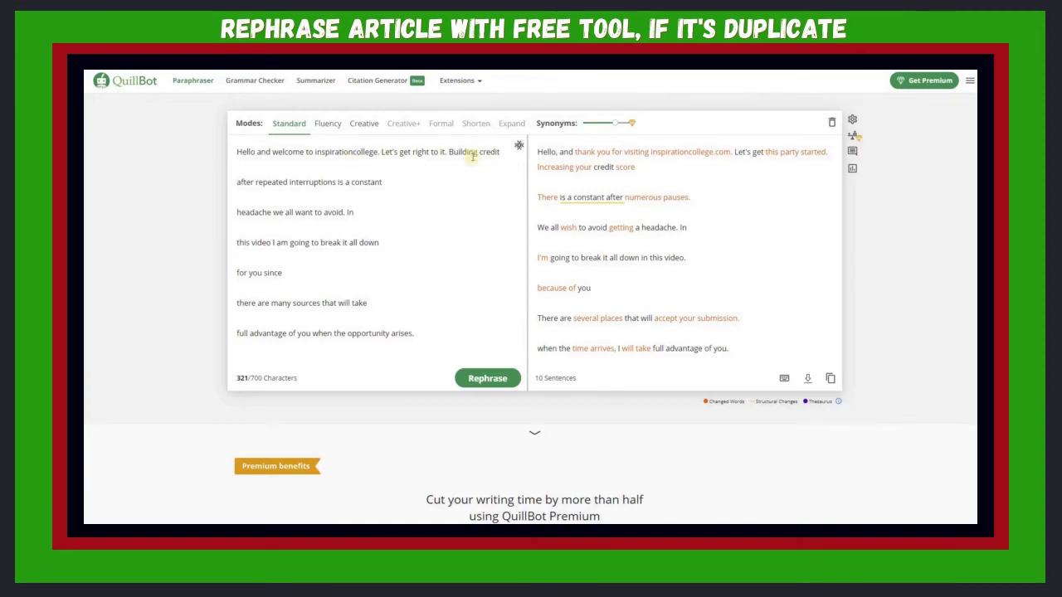
- Change "inspirationcollege" in the input's first sentence to "the inspiration college"
{"action": "left_click", "coordinate": [355, 151]}
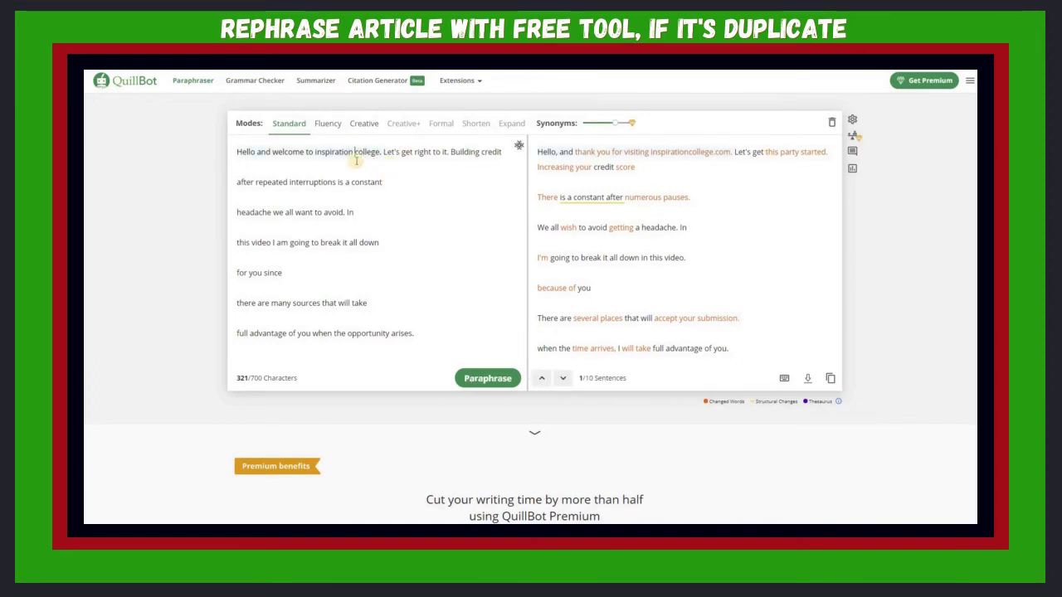
{"action": "left_click", "coordinate": [315, 152]}
{"action": "key", "text": "Delete"}
{"action": "type", "text": "iIHE"}
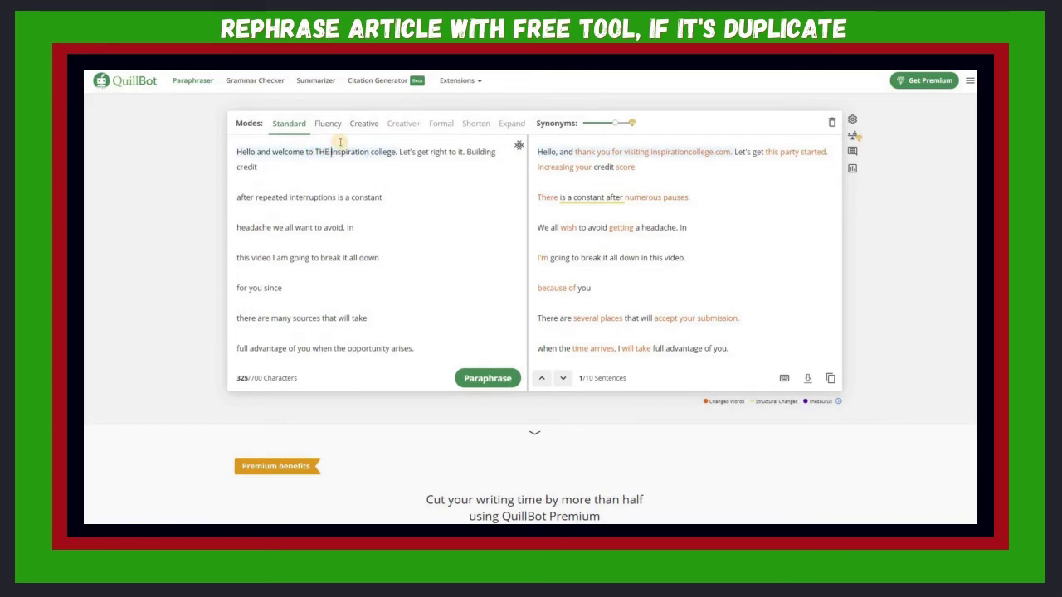
{"action": "key", "text": "BackSpace"}
{"action": "key", "text": "BackSpace"}
{"action": "key", "text": "BackSpace"}
{"action": "key", "text": "BackSpace"}
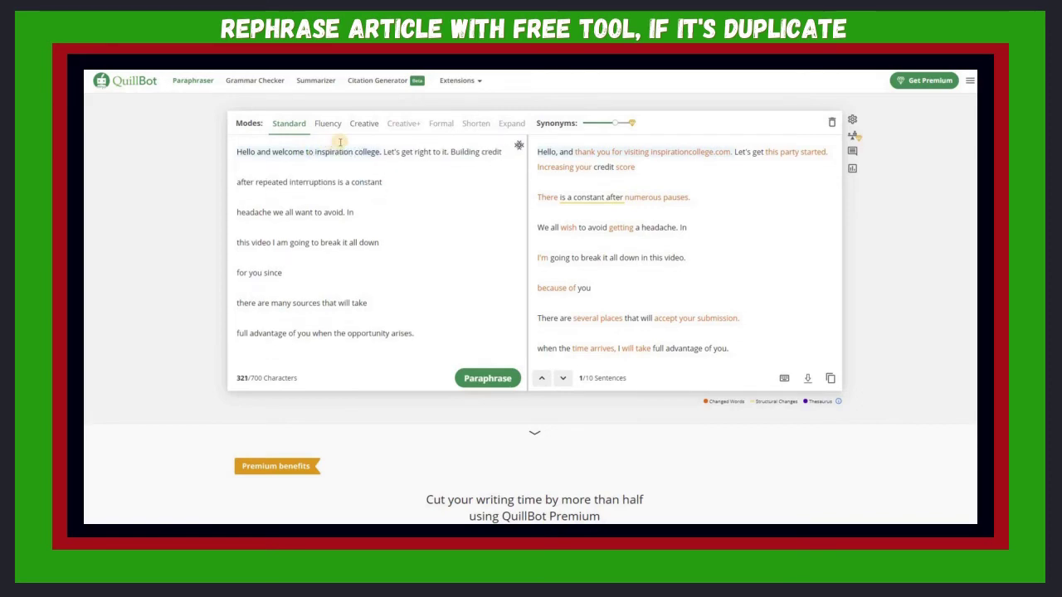
{"action": "type", "text": "the"}
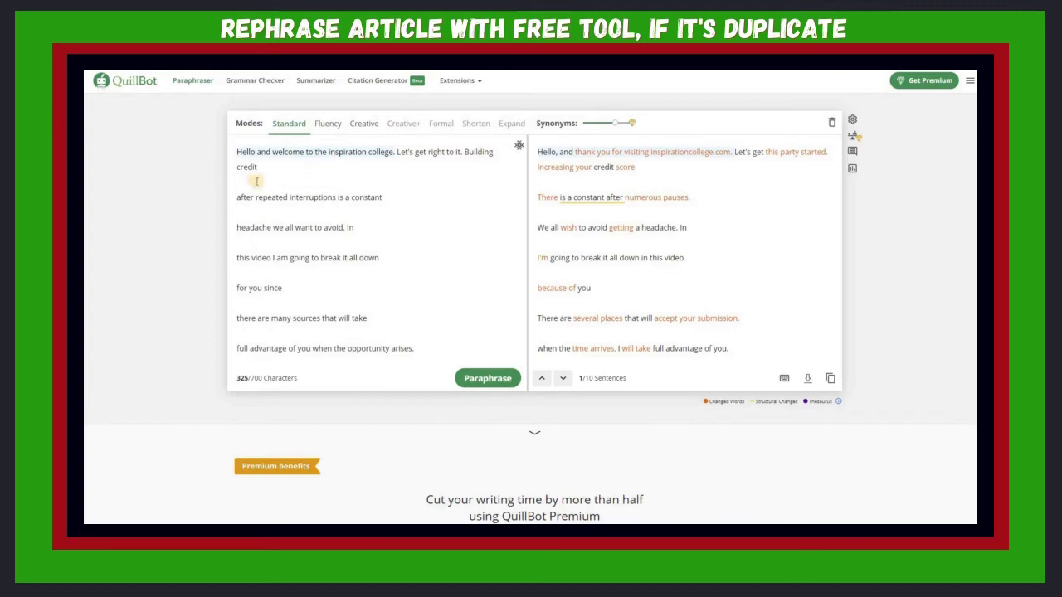
- Join the lines beginning "after repeated interruptions" and "headache we all want" to the sentence starting "Building credit"
{"action": "left_click", "coordinate": [238, 197]}
{"action": "key", "text": "BackSpace"}
{"action": "key", "text": "BackSpace"}
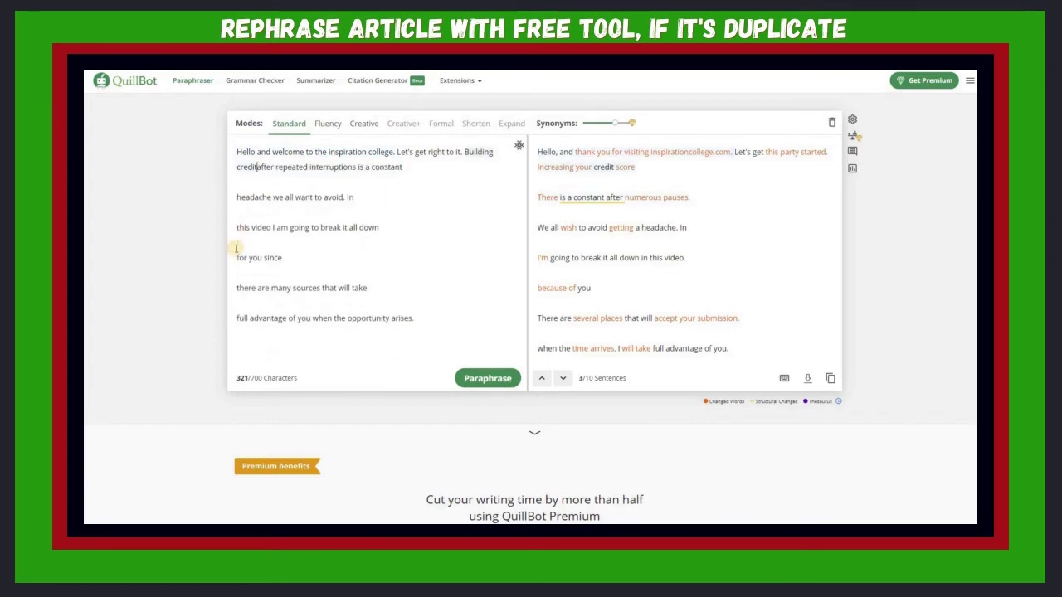
{"action": "left_click", "coordinate": [238, 198]}
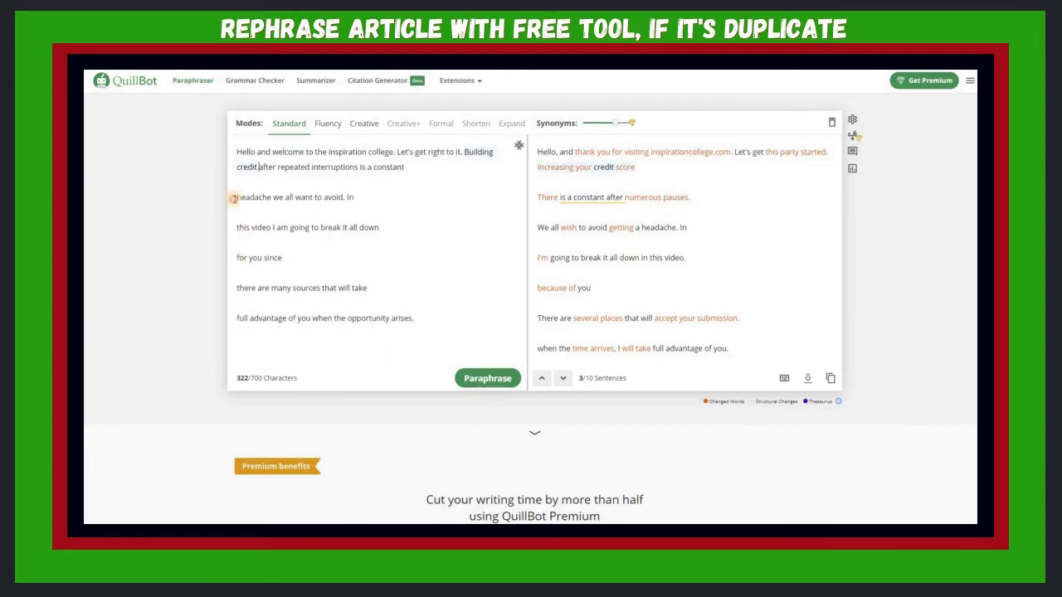
{"action": "key", "text": "BackSpace"}
{"action": "key", "text": "BackSpace"}
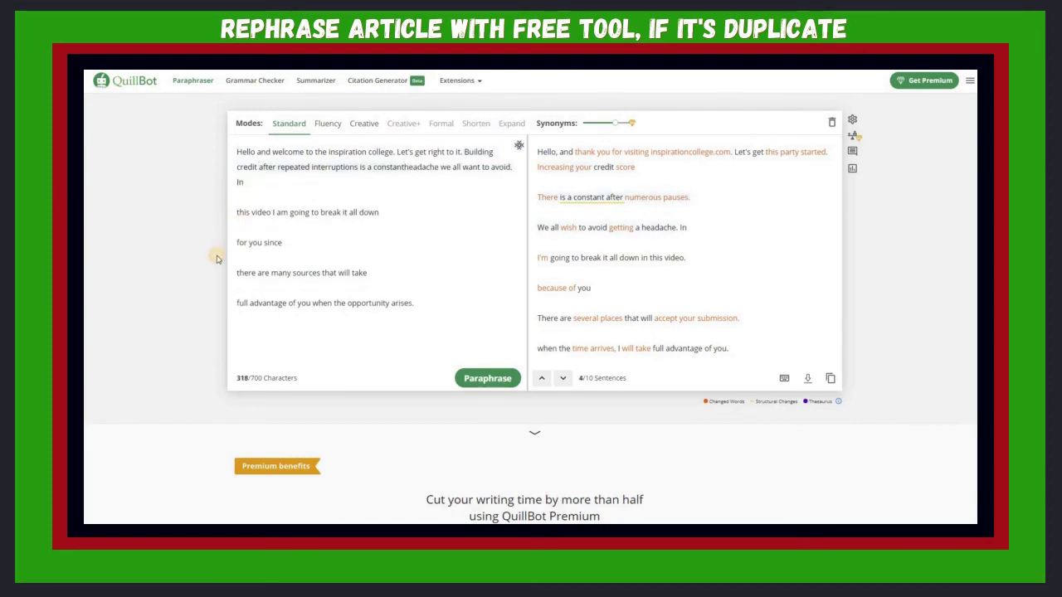
- Start a new line at "In" after "avoid." and join "this video I am going to break it all down" to it
{"action": "left_click", "coordinate": [260, 182]}
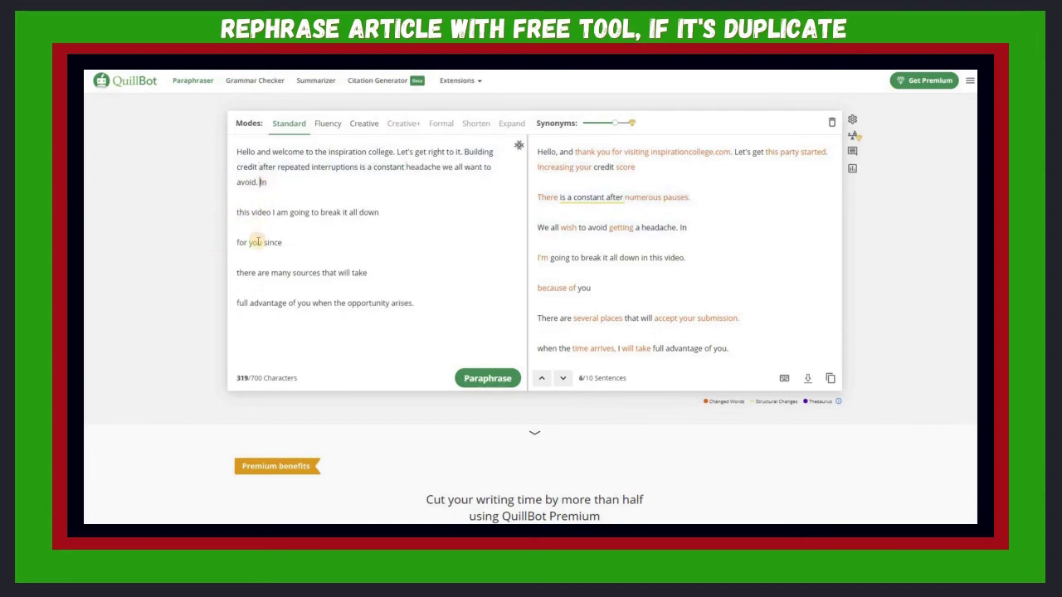
{"action": "key", "text": "Return"}
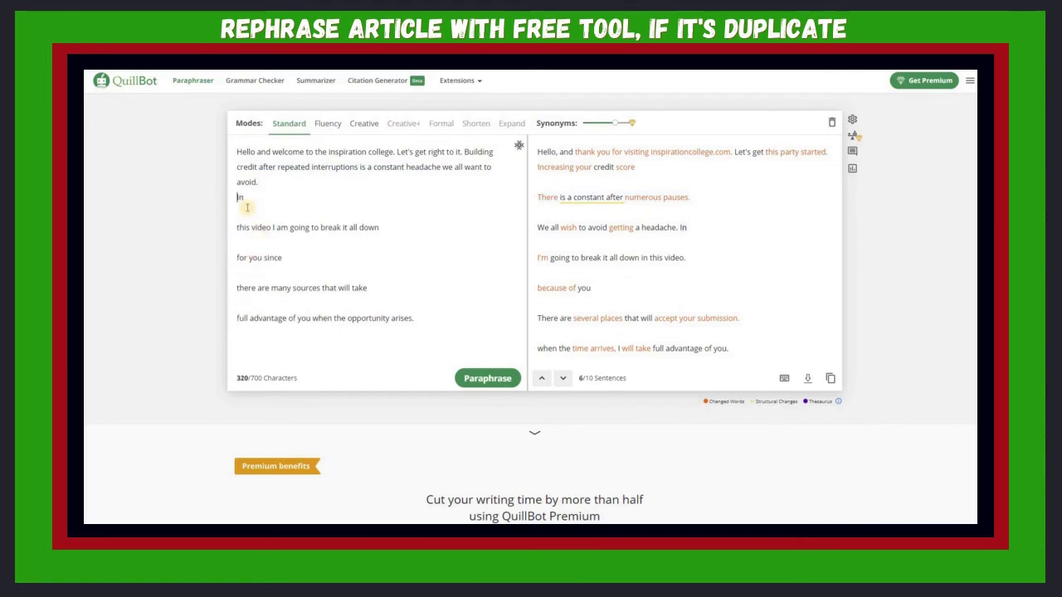
{"action": "left_click", "coordinate": [237, 228]}
{"action": "key", "text": "BackSpace"}
{"action": "key", "text": "BackSpace"}
{"action": "key", "text": "BackSpace"}
{"action": "key", "text": "BackSpace"}
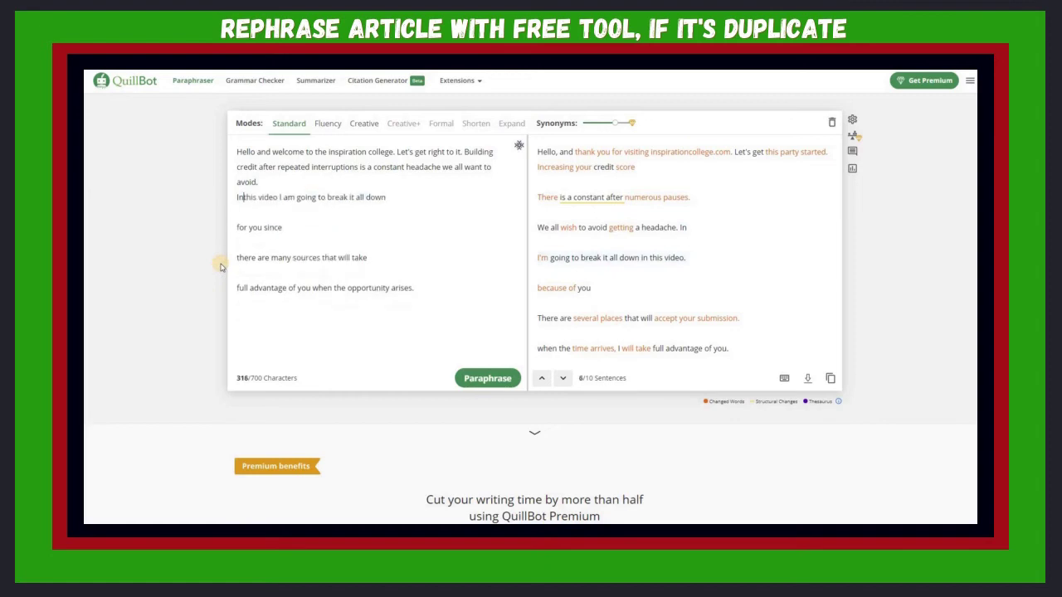
- Join "for you since" and "there are many sources that will take" to the line starting "In this video"
{"action": "left_click", "coordinate": [237, 228]}
{"action": "key", "text": "BackSpace"}
{"action": "key", "text": "BackSpace"}
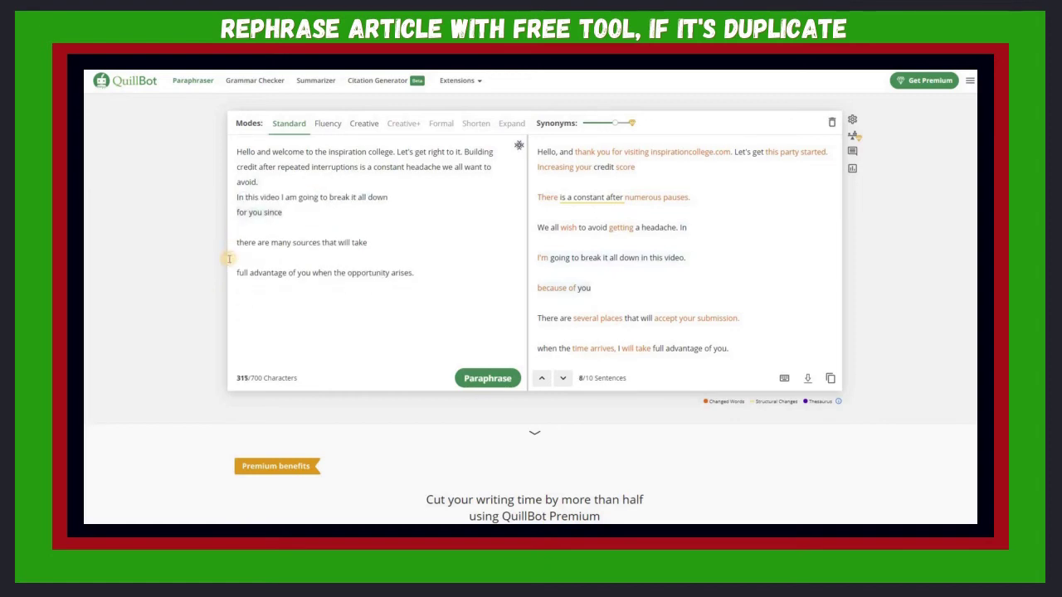
{"action": "key", "text": "BackSpace"}
{"action": "left_click", "coordinate": [235, 227]}
{"action": "key", "text": "BackSpace"}
{"action": "key", "text": "BackSpace"}
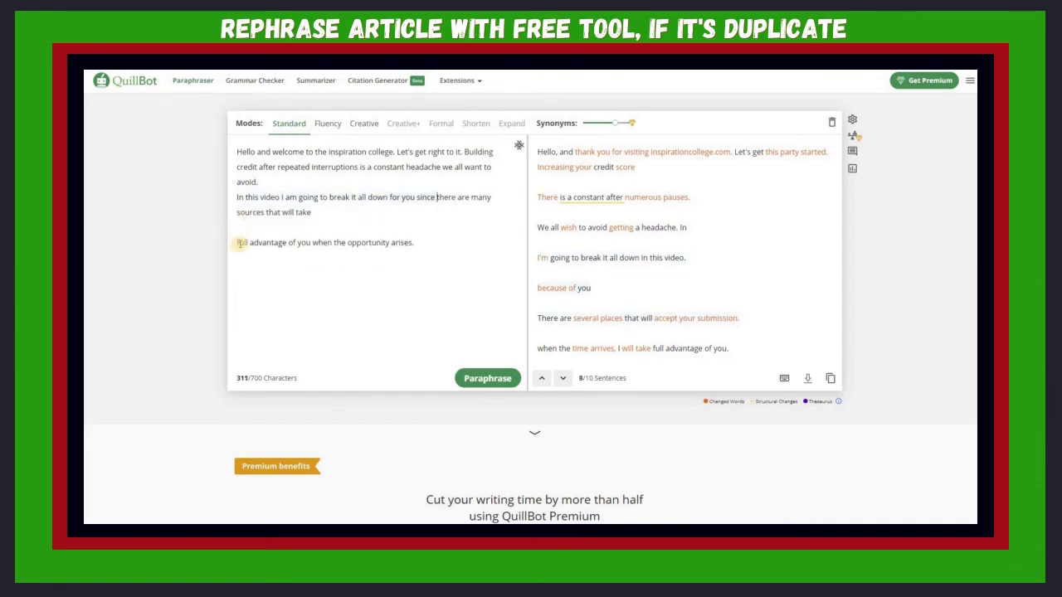
- Join the line "full advantage of you when the opportunity arises." to "sources that will take" and paraphrase the cleaned-up text
{"action": "left_click", "coordinate": [237, 242]}
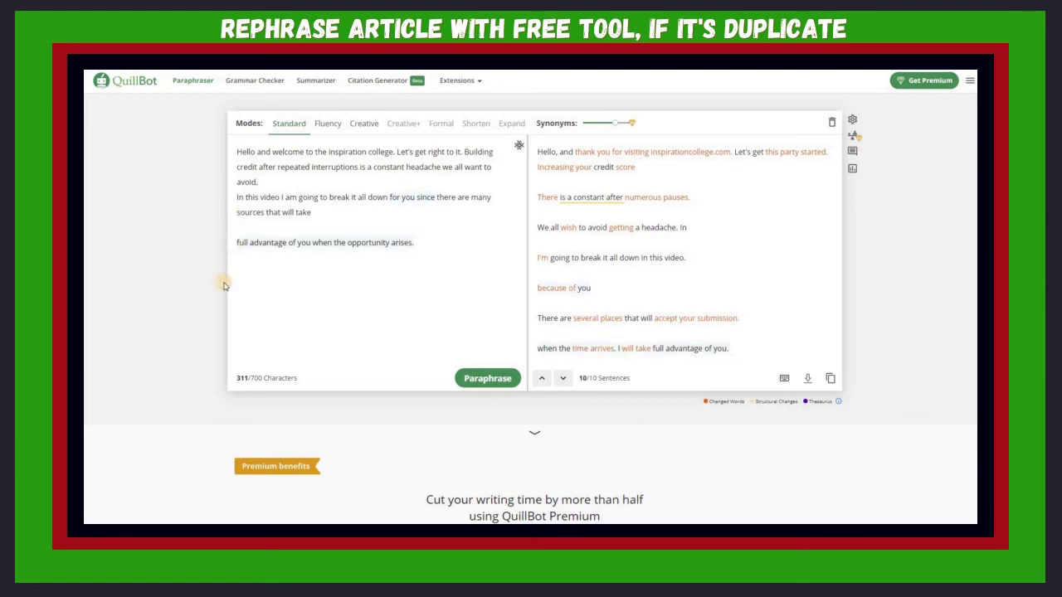
{"action": "key", "text": "BackSpace"}
{"action": "key", "text": "BackSpace"}
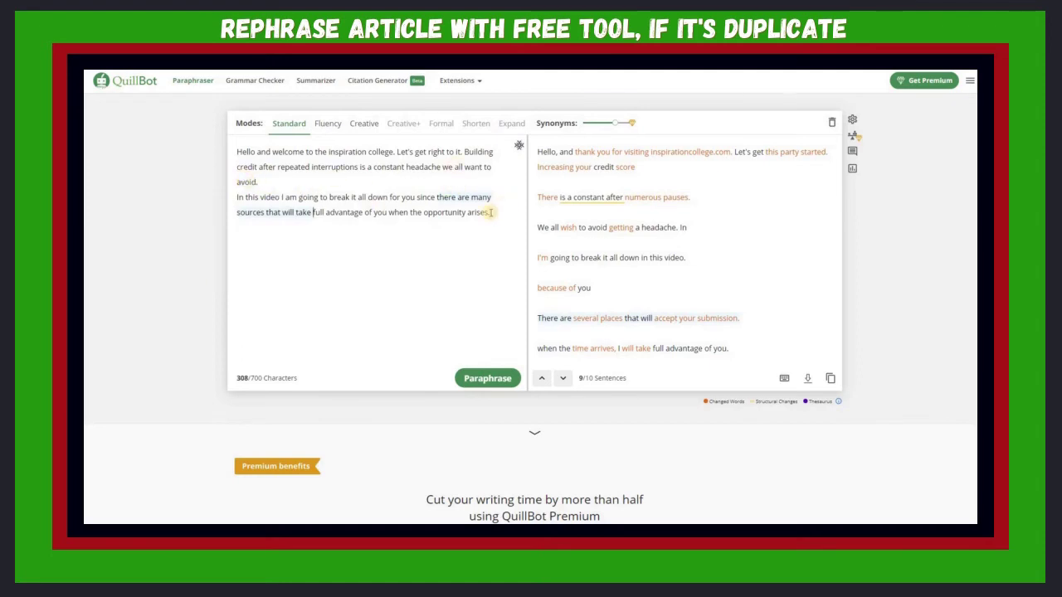
{"action": "left_click", "coordinate": [497, 378]}
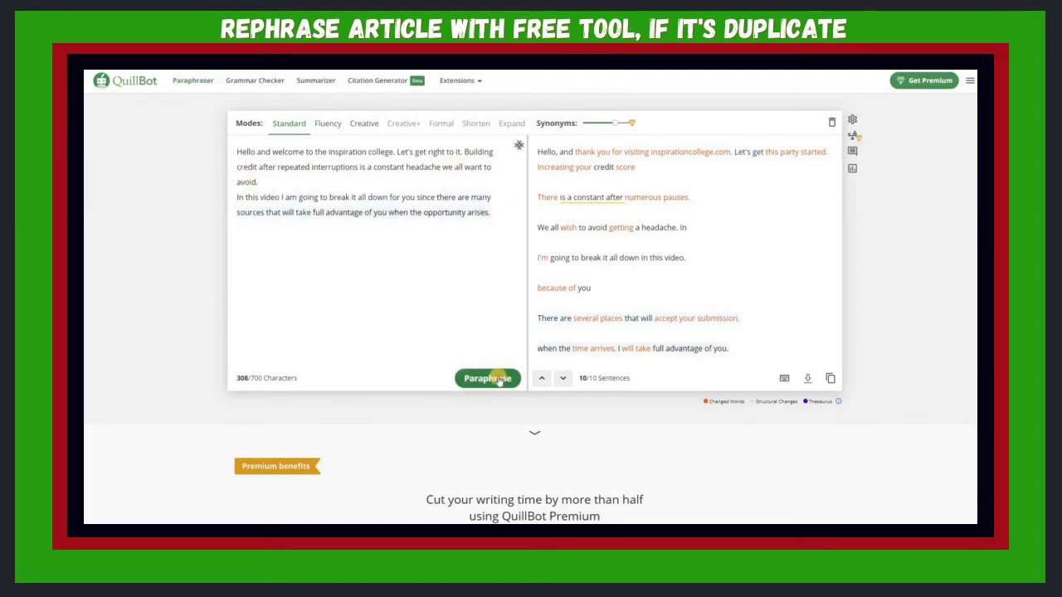
{"action": "left_click", "coordinate": [498, 380]}
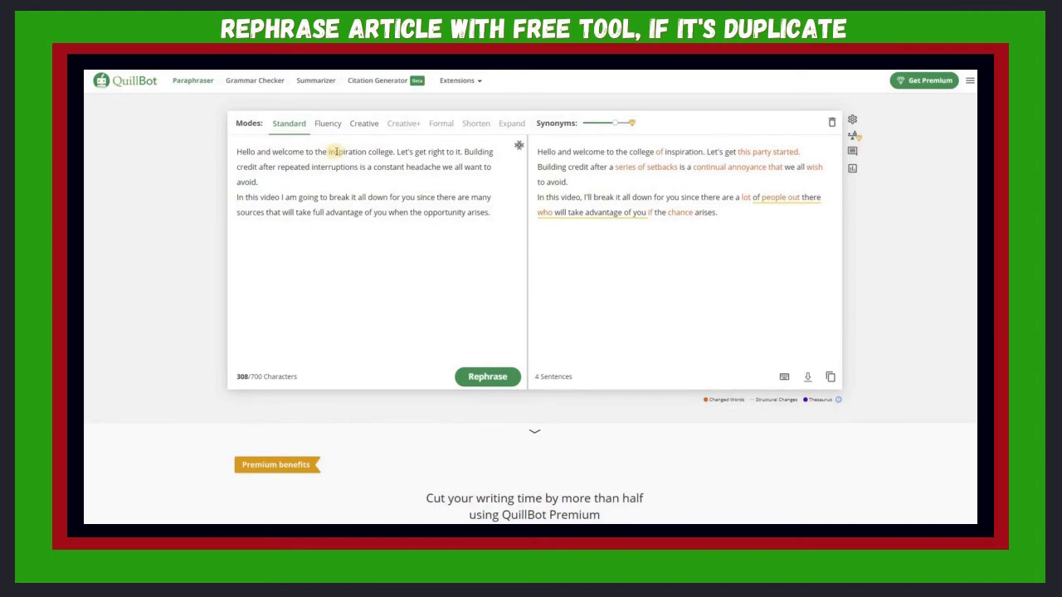
- Replace "party started" in the paraphrased text's second sentence with the suggestion "conversation going"
{"action": "left_click_drag", "start_coordinate": [537, 152], "coordinate": [681, 156]}
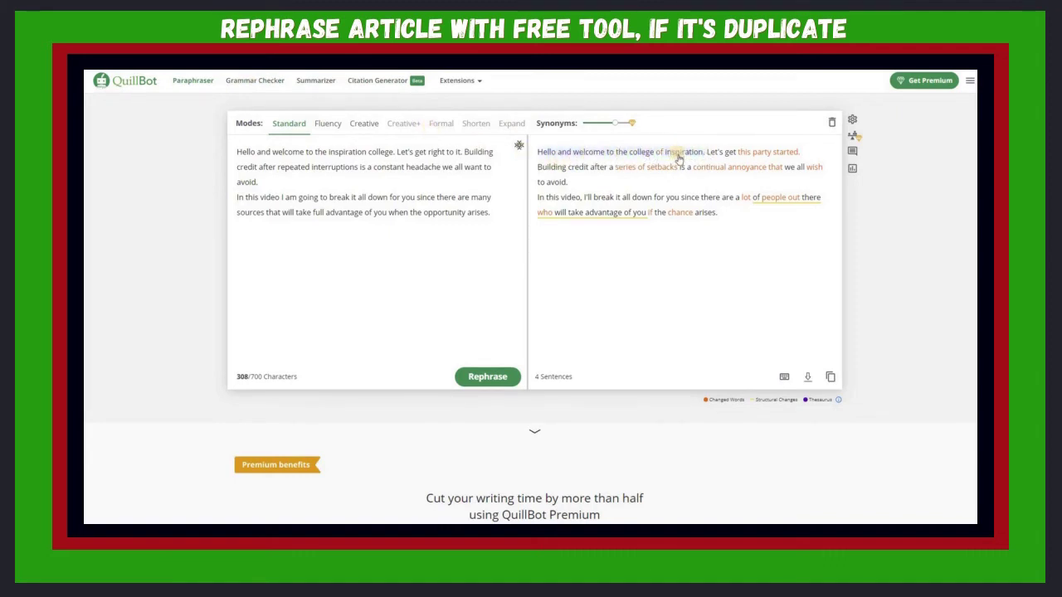
{"action": "left_click", "coordinate": [764, 154]}
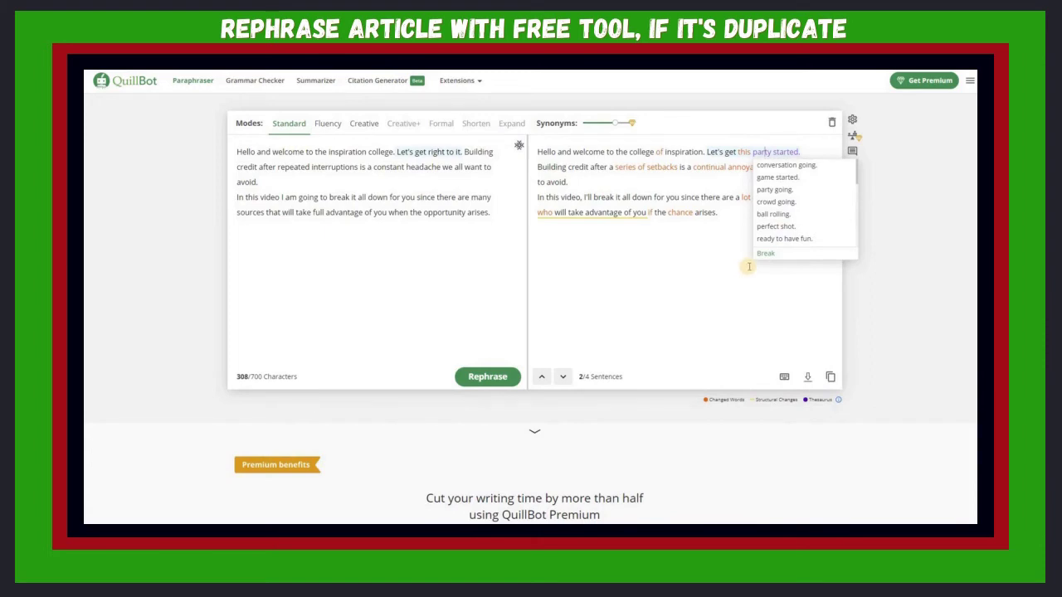
{"action": "left_click", "coordinate": [776, 167]}
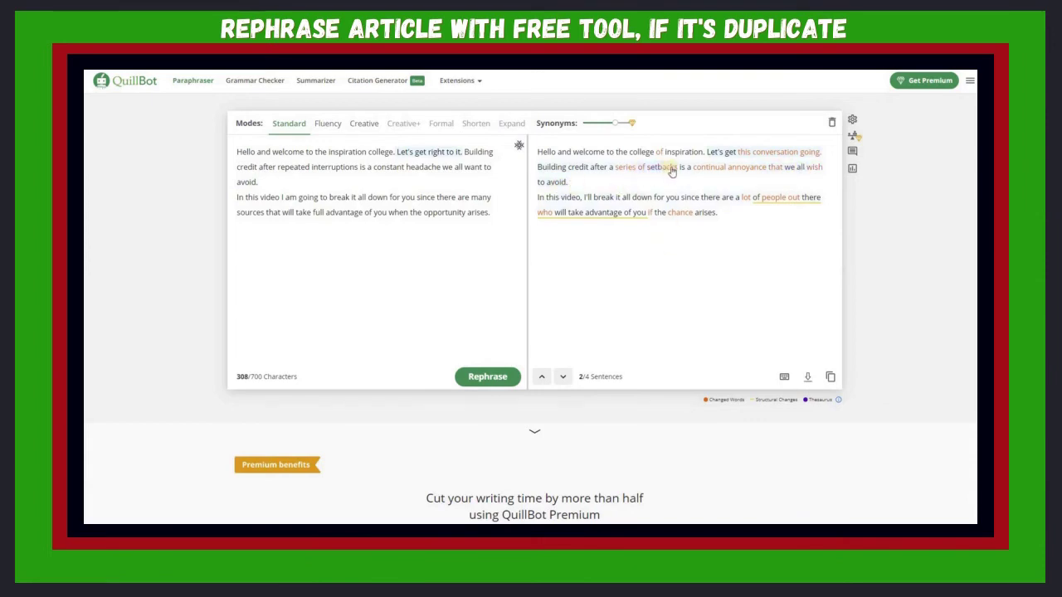
- Check the synonyms for "annoyance" in the paraphrased text and replace "video" with "episode" in its last sentence
{"action": "left_click", "coordinate": [748, 170]}
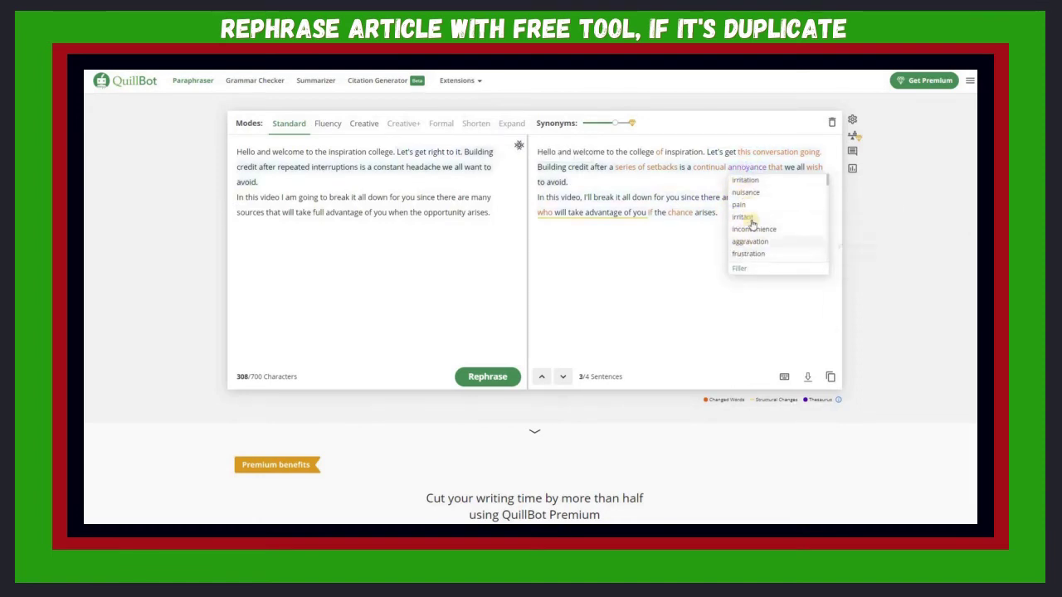
{"action": "left_click", "coordinate": [706, 251]}
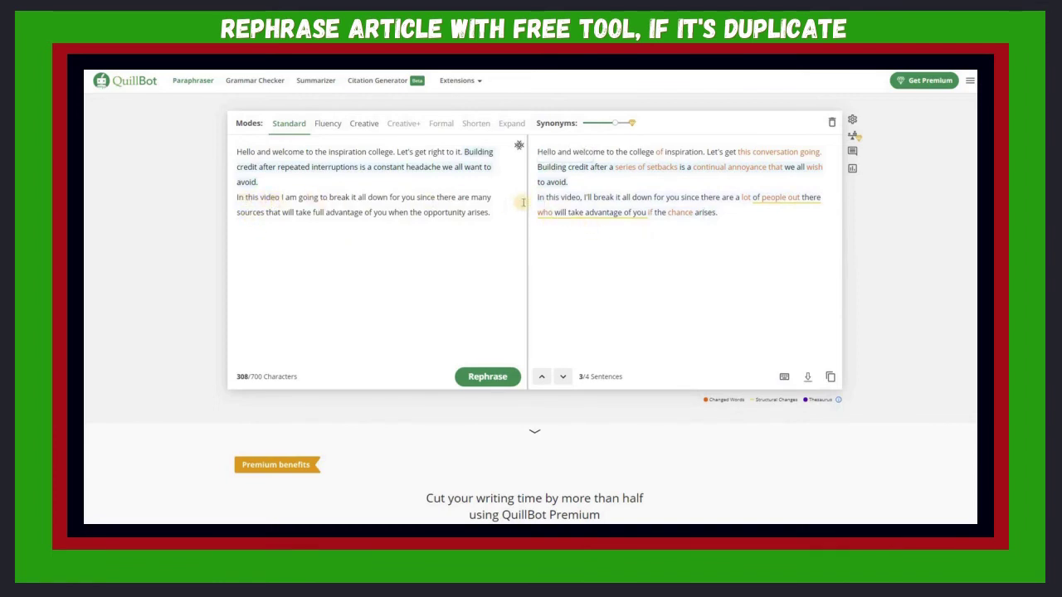
{"action": "left_click", "coordinate": [565, 199]}
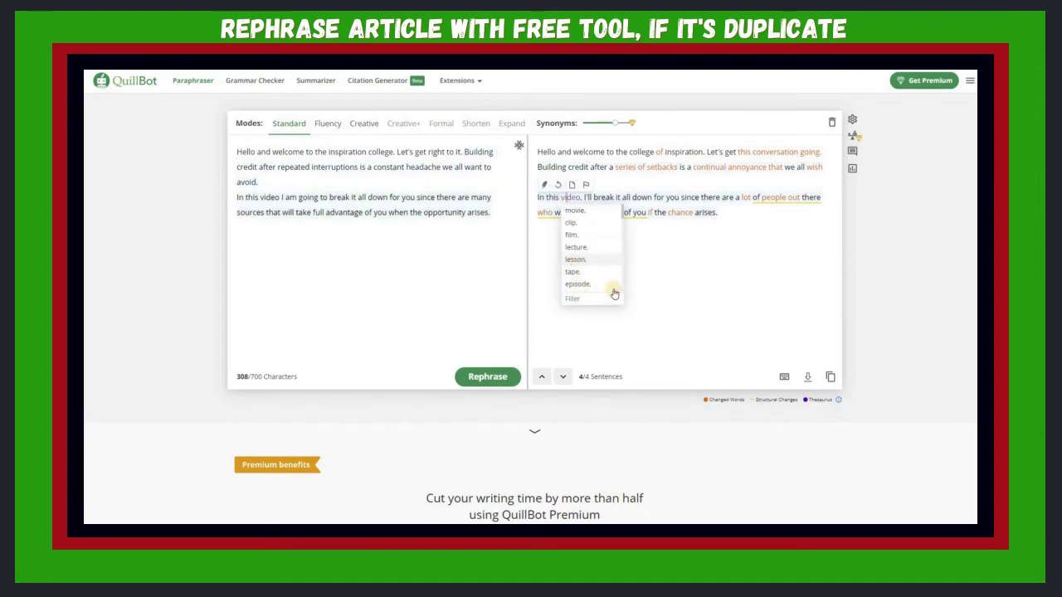
{"action": "mouse_move", "coordinate": [580, 225]}
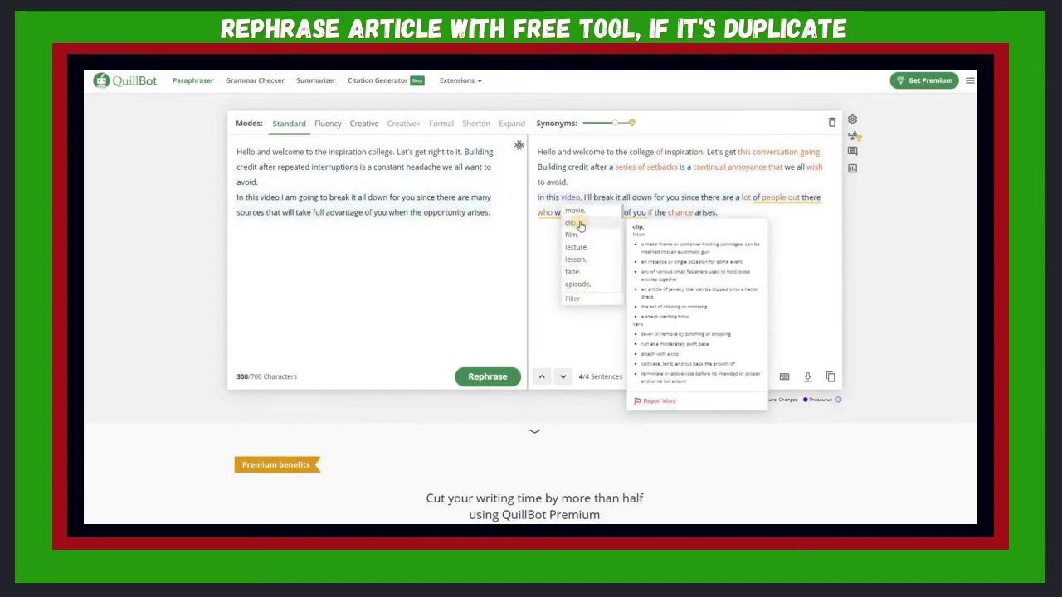
{"action": "mouse_move", "coordinate": [583, 263]}
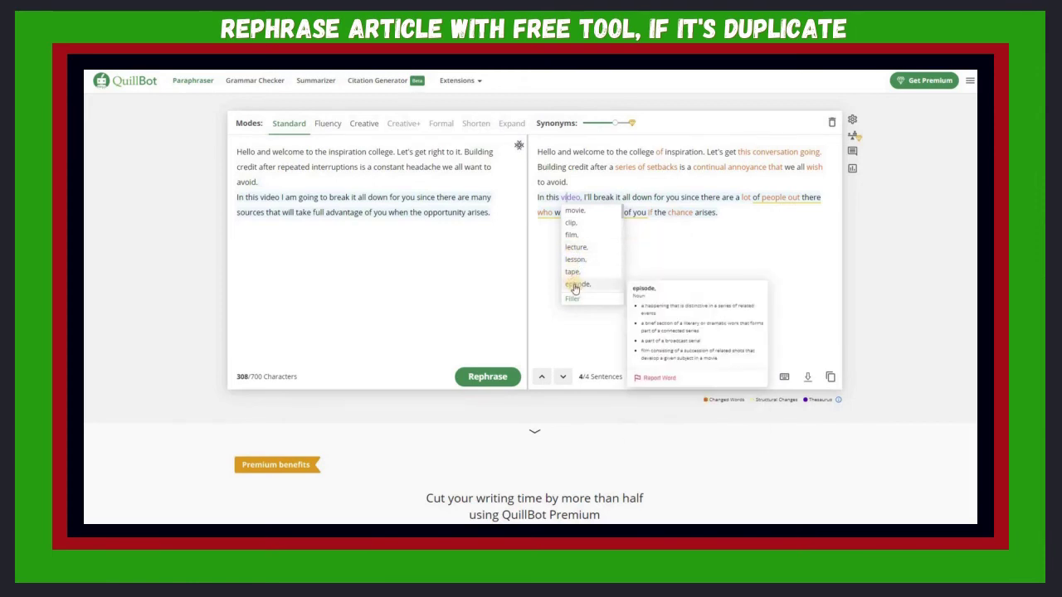
{"action": "left_click", "coordinate": [576, 285]}
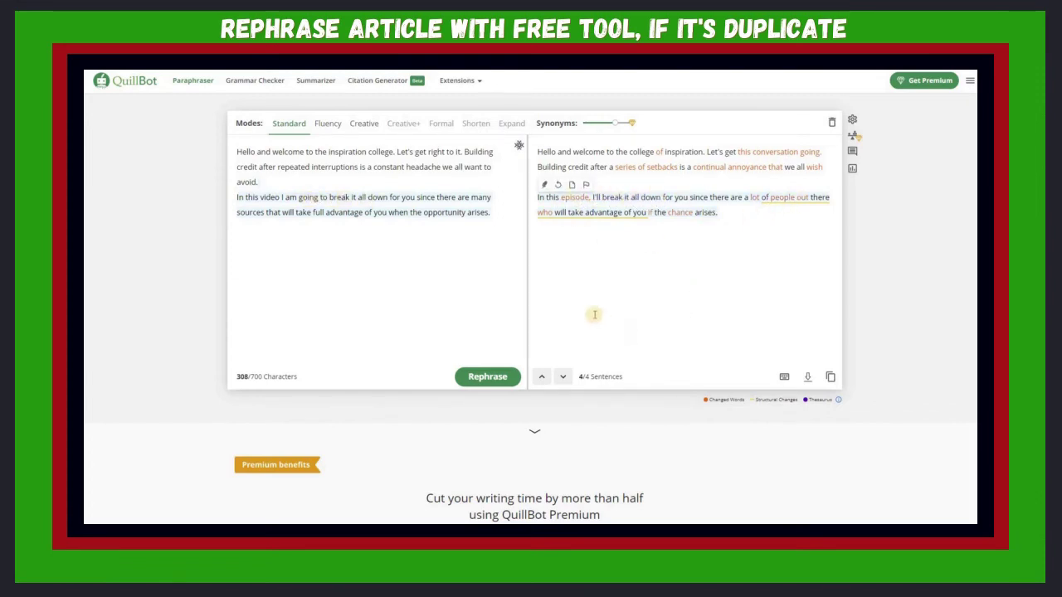
- Copy the whole paraphrased passage and paste it into the Notepad document below "with your own personal life"
{"action": "left_click_drag", "start_coordinate": [730, 214], "coordinate": [537, 151]}
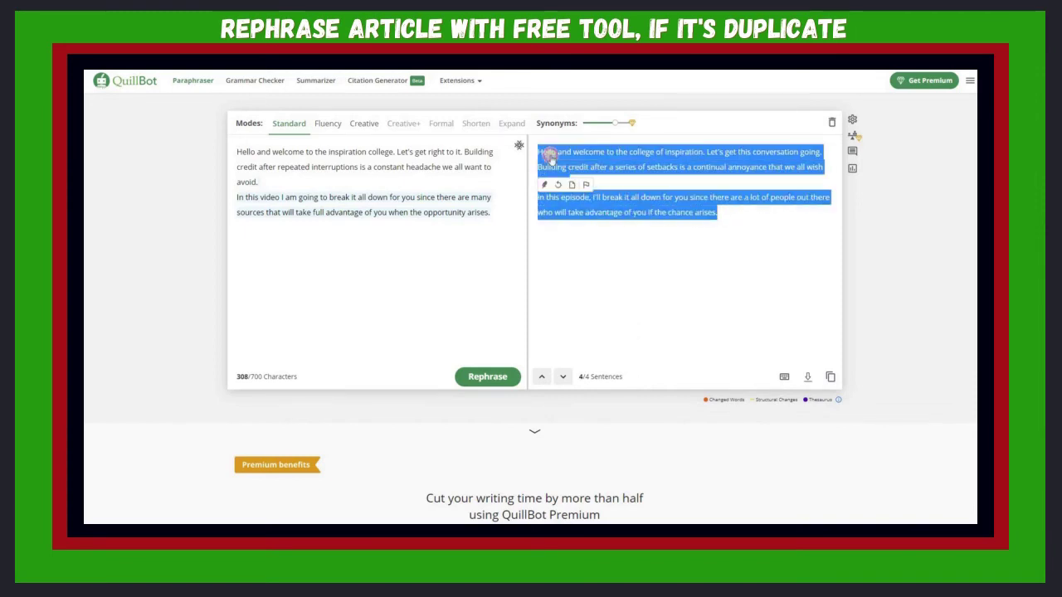
{"action": "right_click", "coordinate": [613, 153]}
{"action": "left_click", "coordinate": [640, 198]}
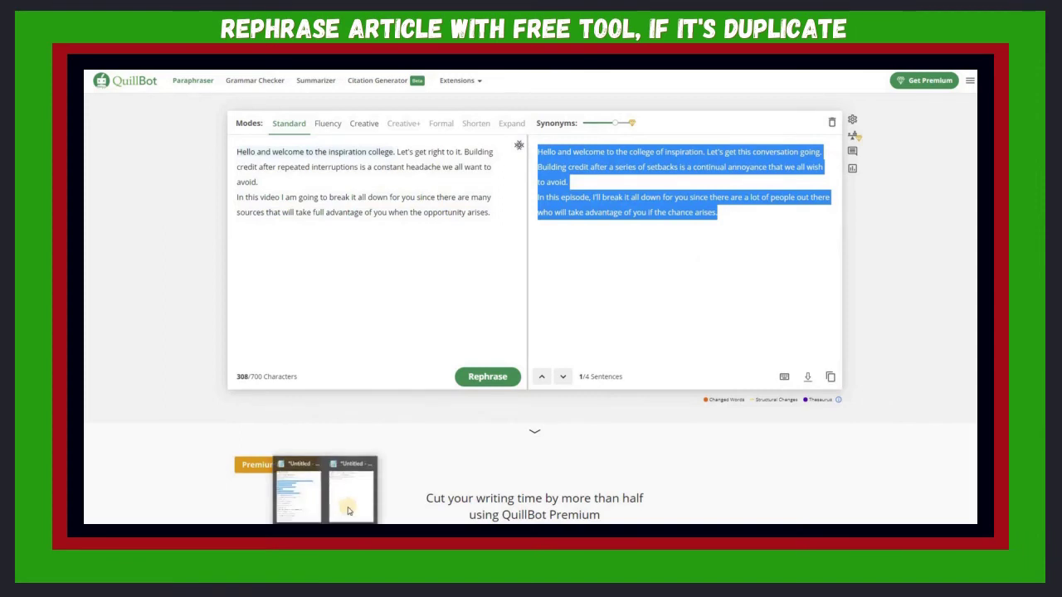
{"action": "left_click", "coordinate": [347, 502]}
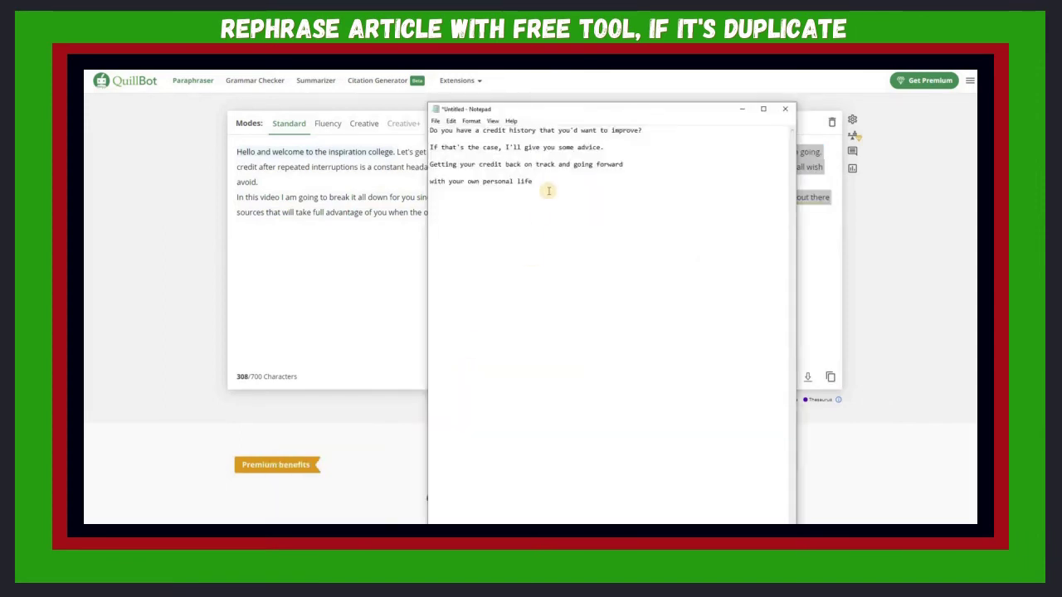
{"action": "left_click", "coordinate": [439, 204]}
{"action": "right_click", "coordinate": [435, 200]}
{"action": "left_click", "coordinate": [463, 240]}
- End "with your own personal life" with a period and join it to the line ending in "going forward"
{"action": "left_click", "coordinate": [531, 181]}
{"action": "type", "text": "."}
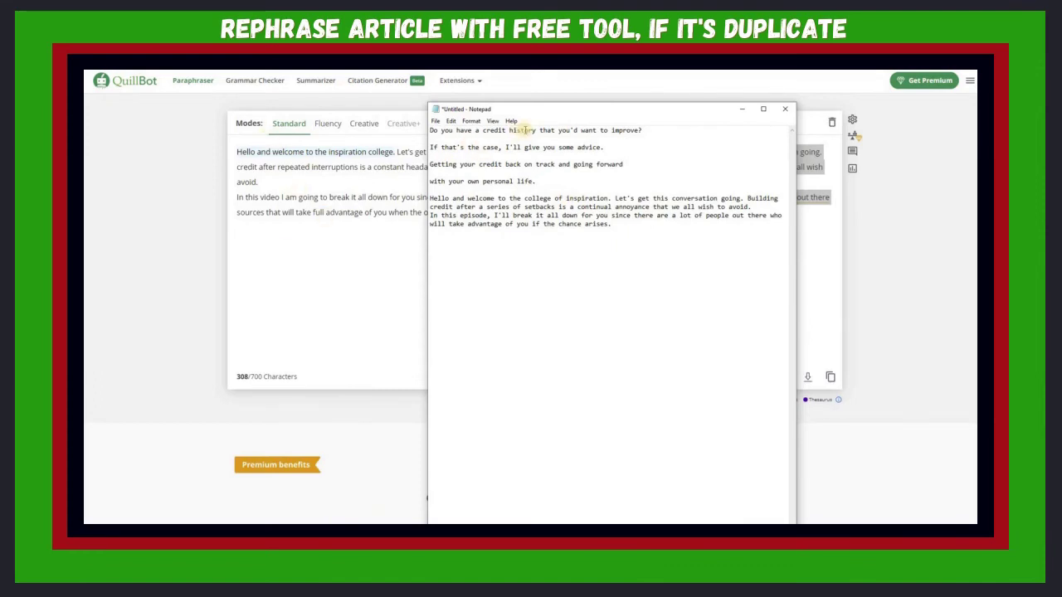
{"action": "left_click", "coordinate": [432, 180]}
{"action": "key", "text": "BackSpace"}
{"action": "key", "text": "BackSpace"}
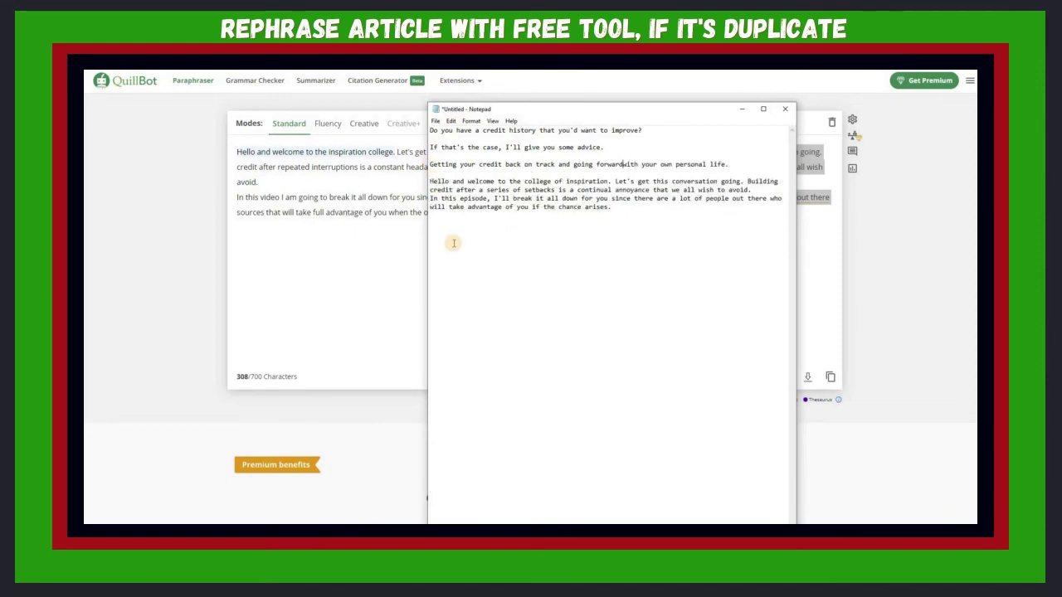
- Remove the blank lines before "If that's the case" and "Getting your credit back on track"
{"action": "left_click", "coordinate": [430, 147]}
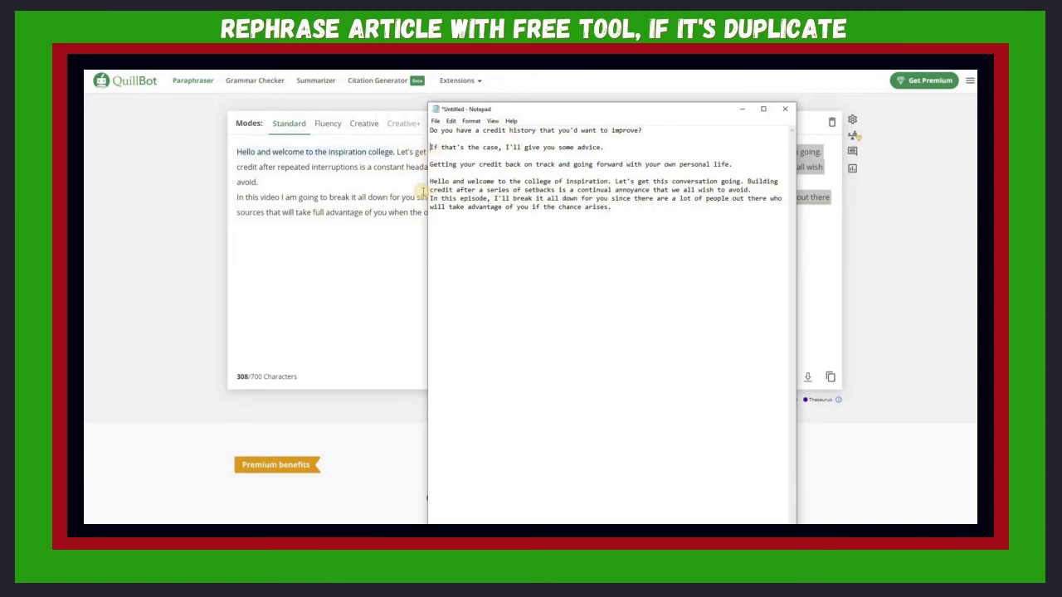
{"action": "key", "text": "BackSpace"}
{"action": "left_click", "coordinate": [431, 155]}
{"action": "key", "text": "BackSpace"}
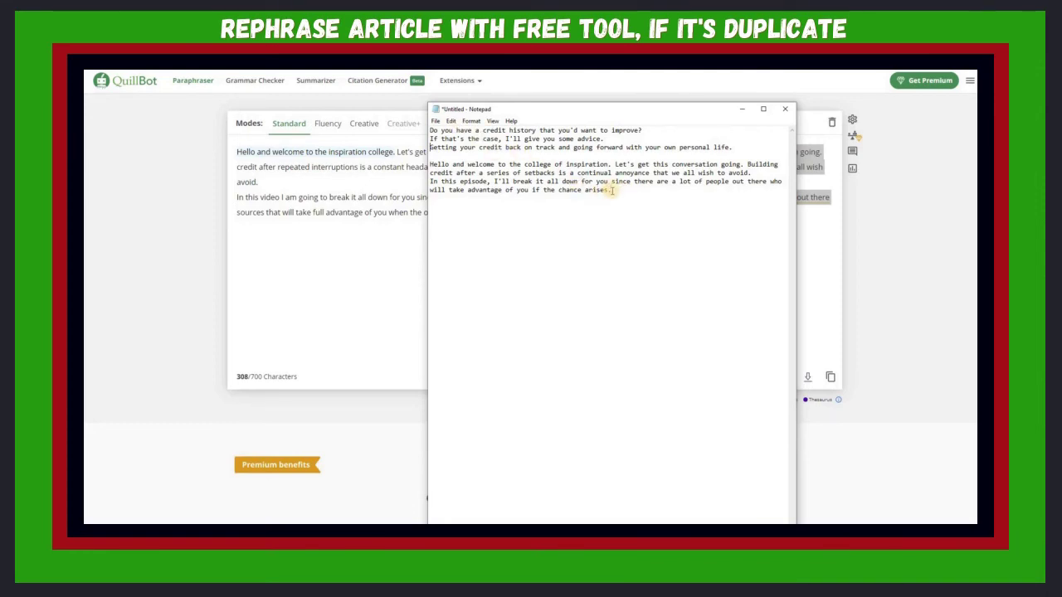
- Copy the entire rewritten text from Notepad and paste it into Dupli Checker's Plagiarism Checker
{"action": "left_click_drag", "start_coordinate": [614, 190], "coordinate": [428, 129]}
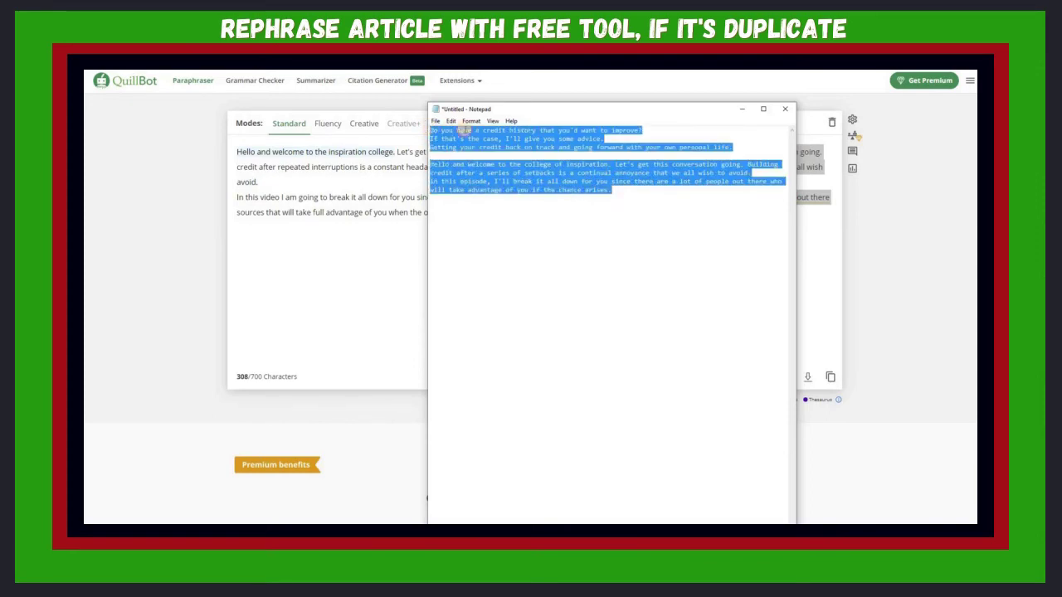
{"action": "right_click", "coordinate": [479, 133]}
{"action": "left_click", "coordinate": [498, 160]}
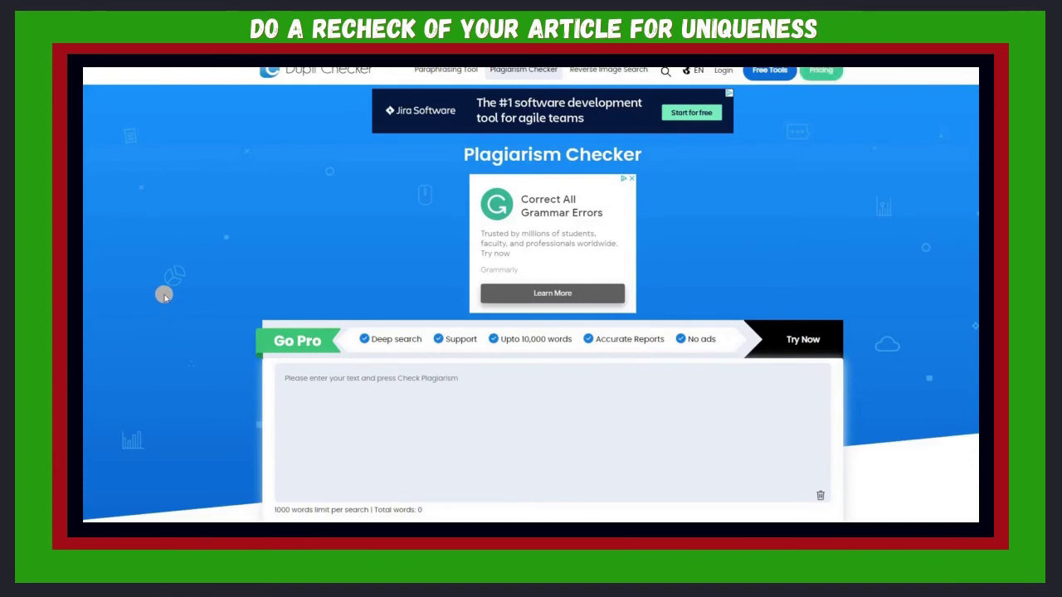
{"action": "scroll", "coordinate": [161, 305], "scroll_direction": "down", "scroll_amount": 3}
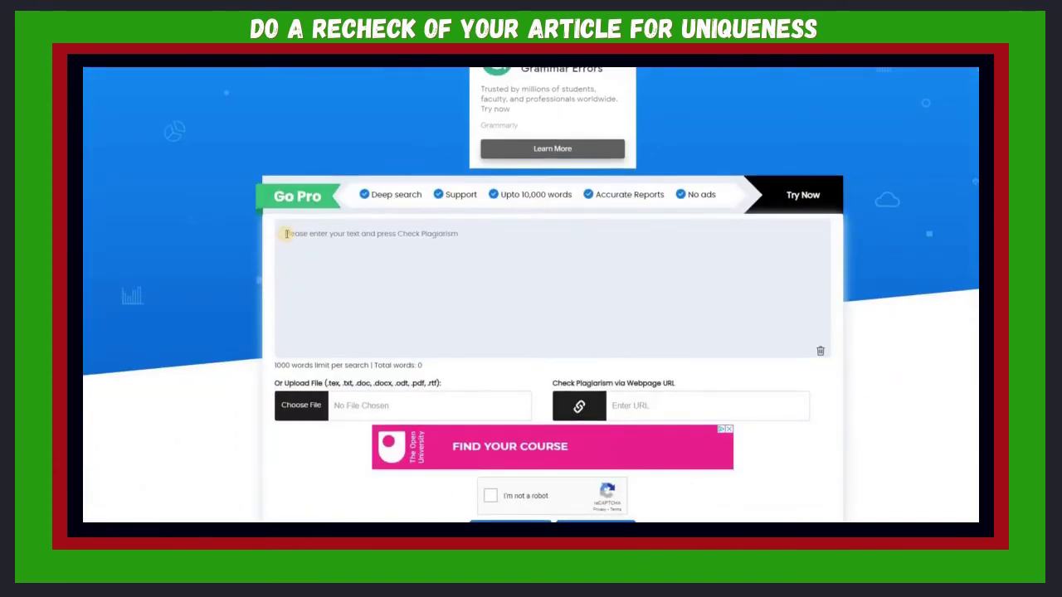
{"action": "right_click", "coordinate": [286, 237]}
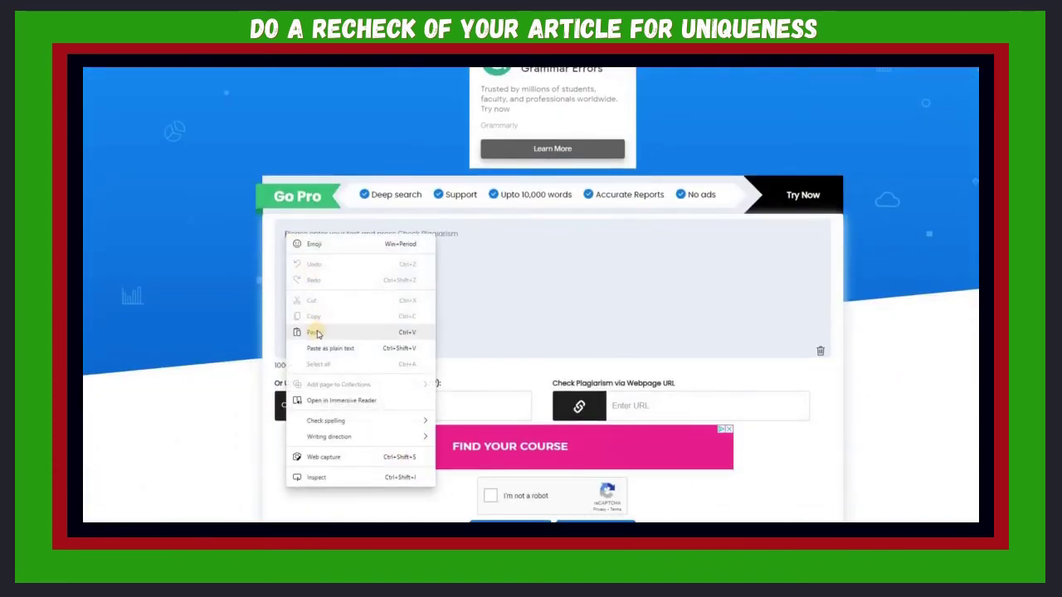
{"action": "left_click", "coordinate": [316, 333]}
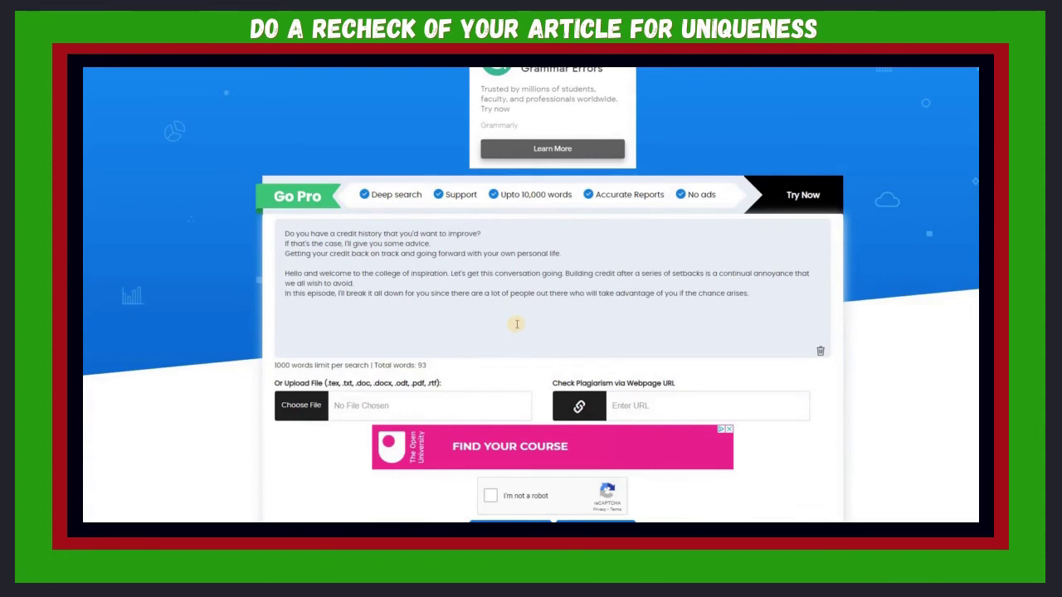
- Complete the robot verification, run the plagiarism check on the pasted text, and review the scan results
{"action": "scroll", "coordinate": [516, 325], "scroll_direction": "down", "scroll_amount": 2}
{"action": "left_click", "coordinate": [493, 353]}
{"action": "left_click", "coordinate": [506, 390]}
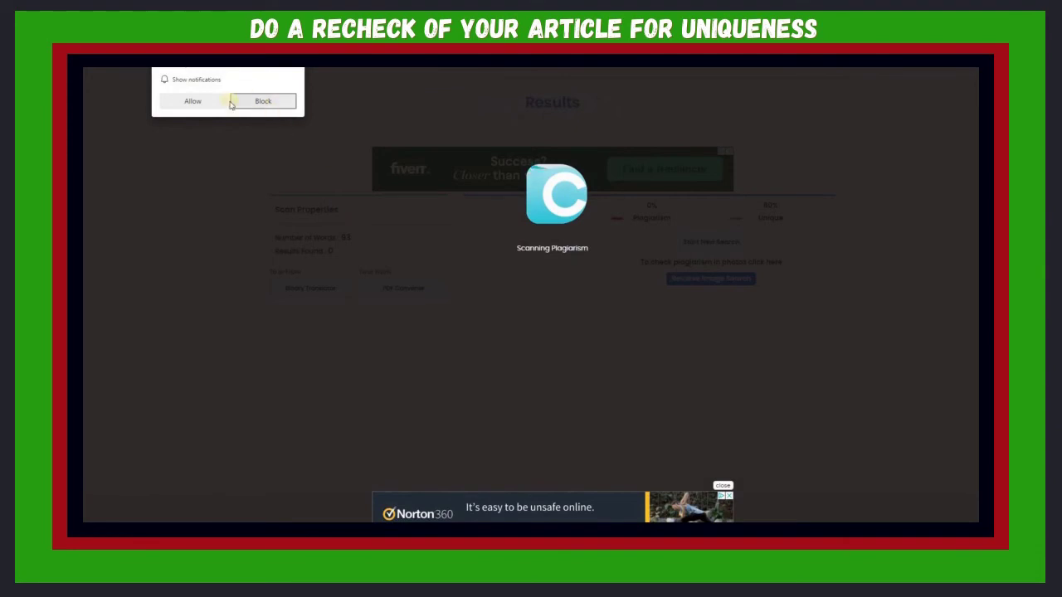
{"action": "left_click", "coordinate": [379, 233]}
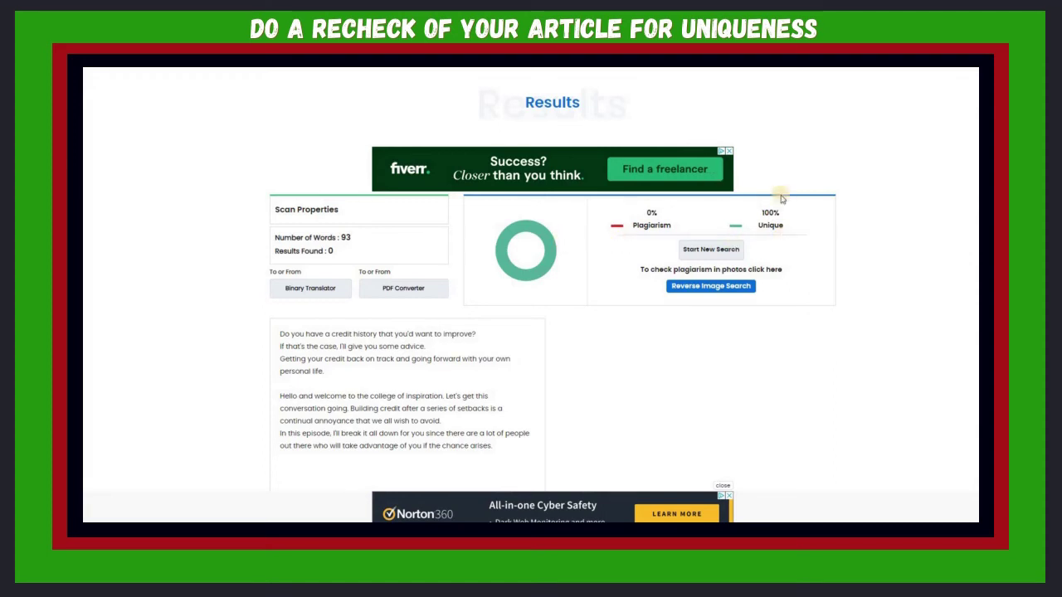
{"action": "mouse_move", "coordinate": [554, 240]}
{"action": "scroll", "coordinate": [620, 341], "scroll_direction": "down", "scroll_amount": 2}
{"action": "scroll", "coordinate": [621, 340], "scroll_direction": "up", "scroll_amount": 1}
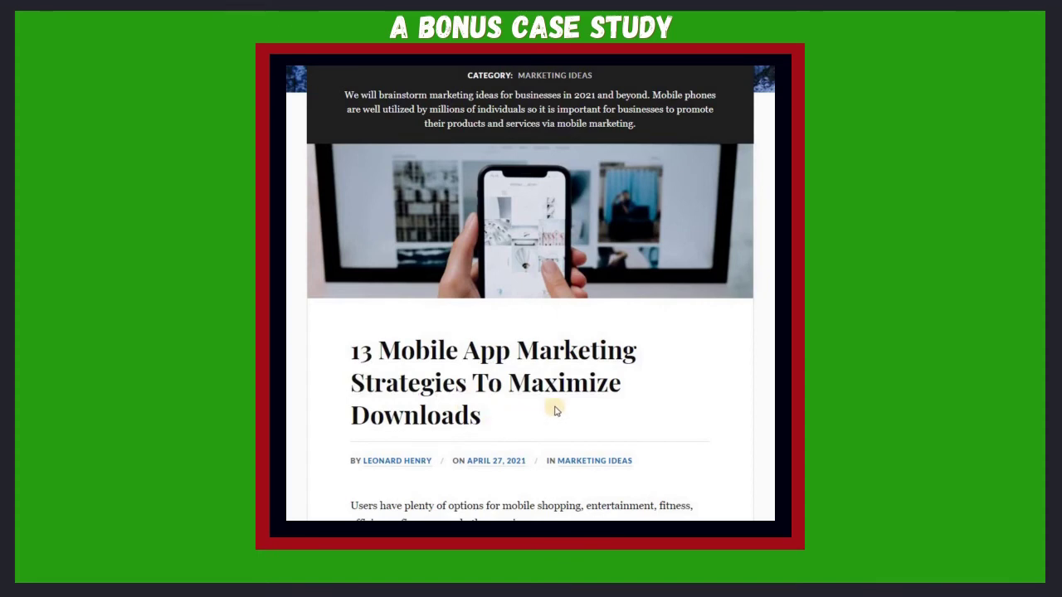
- Read through the article "13 Mobile App Marketing Strategies To Maximize Downloads", from its introduction to the first strategies
{"action": "scroll", "coordinate": [547, 408], "scroll_direction": "down", "scroll_amount": 1}
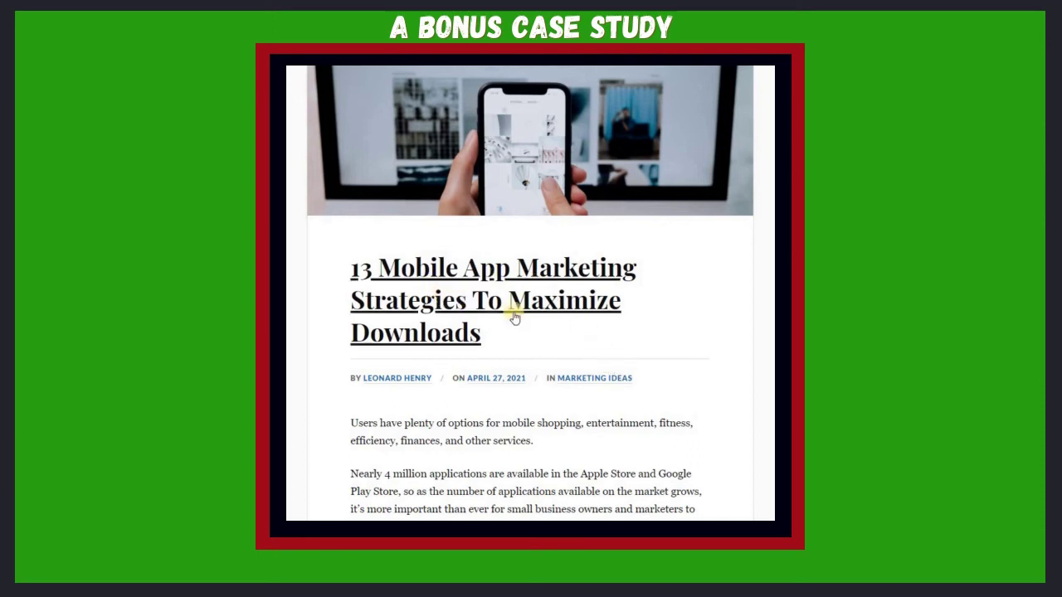
{"action": "scroll", "coordinate": [540, 350], "scroll_direction": "down", "scroll_amount": 1}
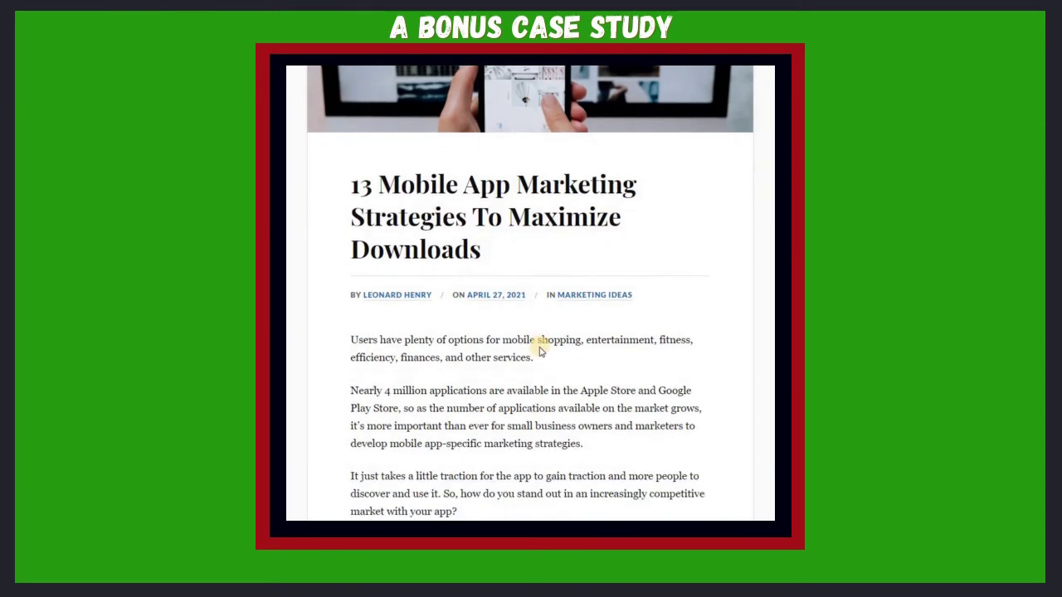
{"action": "scroll", "coordinate": [539, 349], "scroll_direction": "down", "scroll_amount": 2}
{"action": "scroll", "coordinate": [540, 348], "scroll_direction": "down", "scroll_amount": 1}
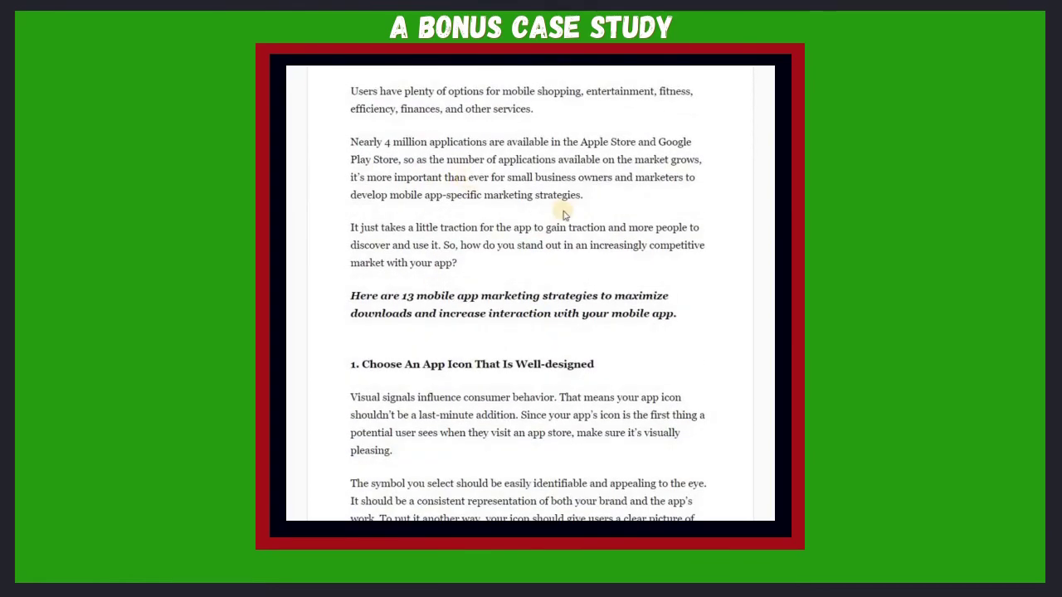
{"action": "scroll", "coordinate": [564, 214], "scroll_direction": "down", "scroll_amount": 3}
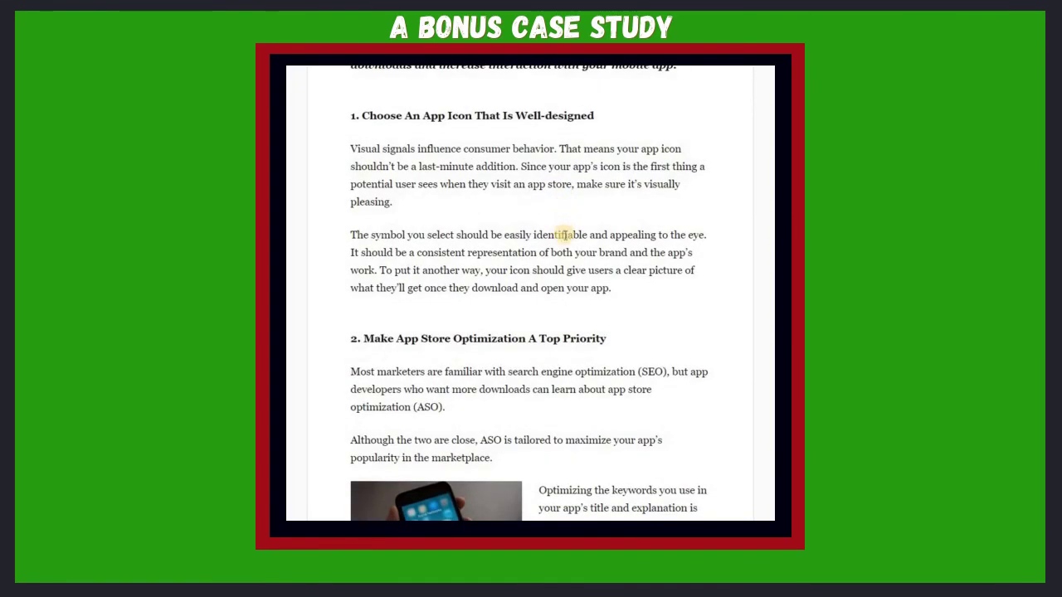